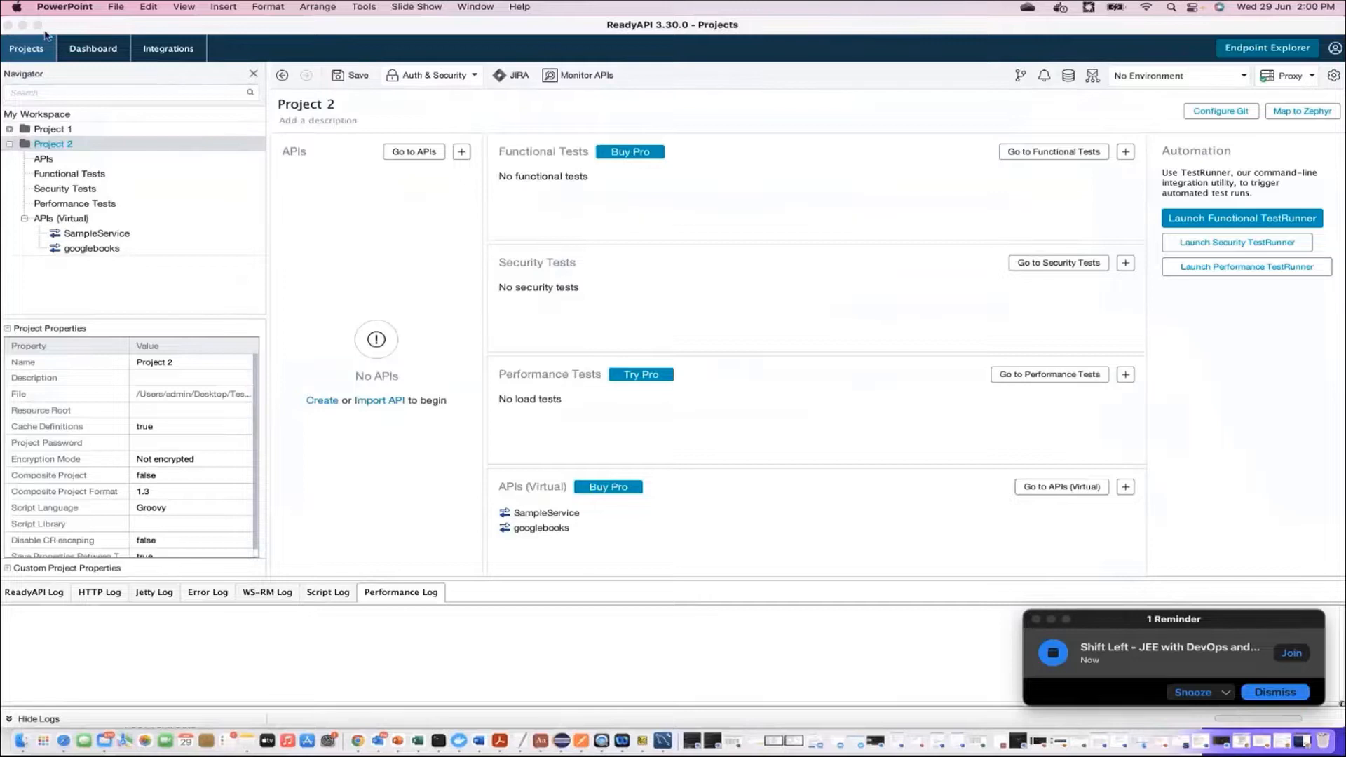
Step: Start a new virtual service of type Empty JDBC under Project 2's APIs (Virtual)
{"action": "left_click", "coordinate": [39, 25]}
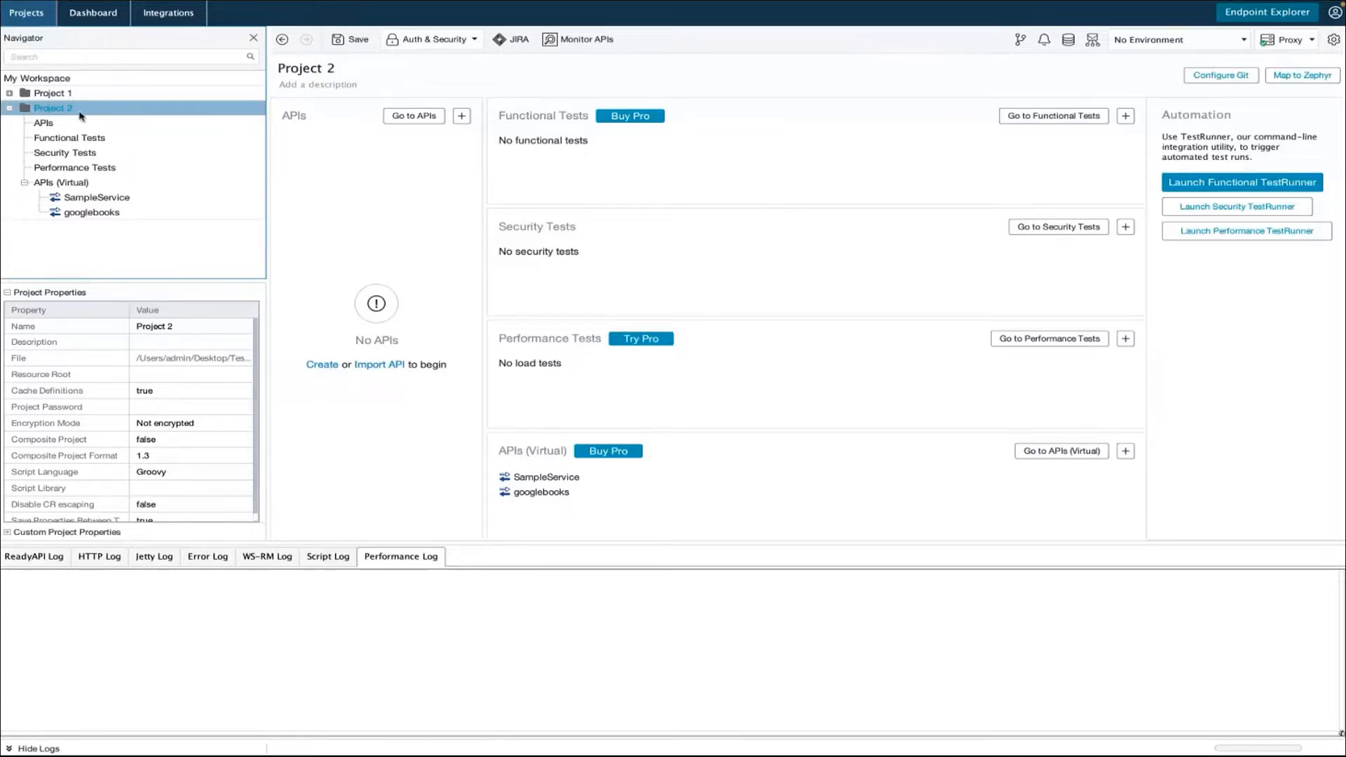
{"action": "left_click", "coordinate": [52, 184]}
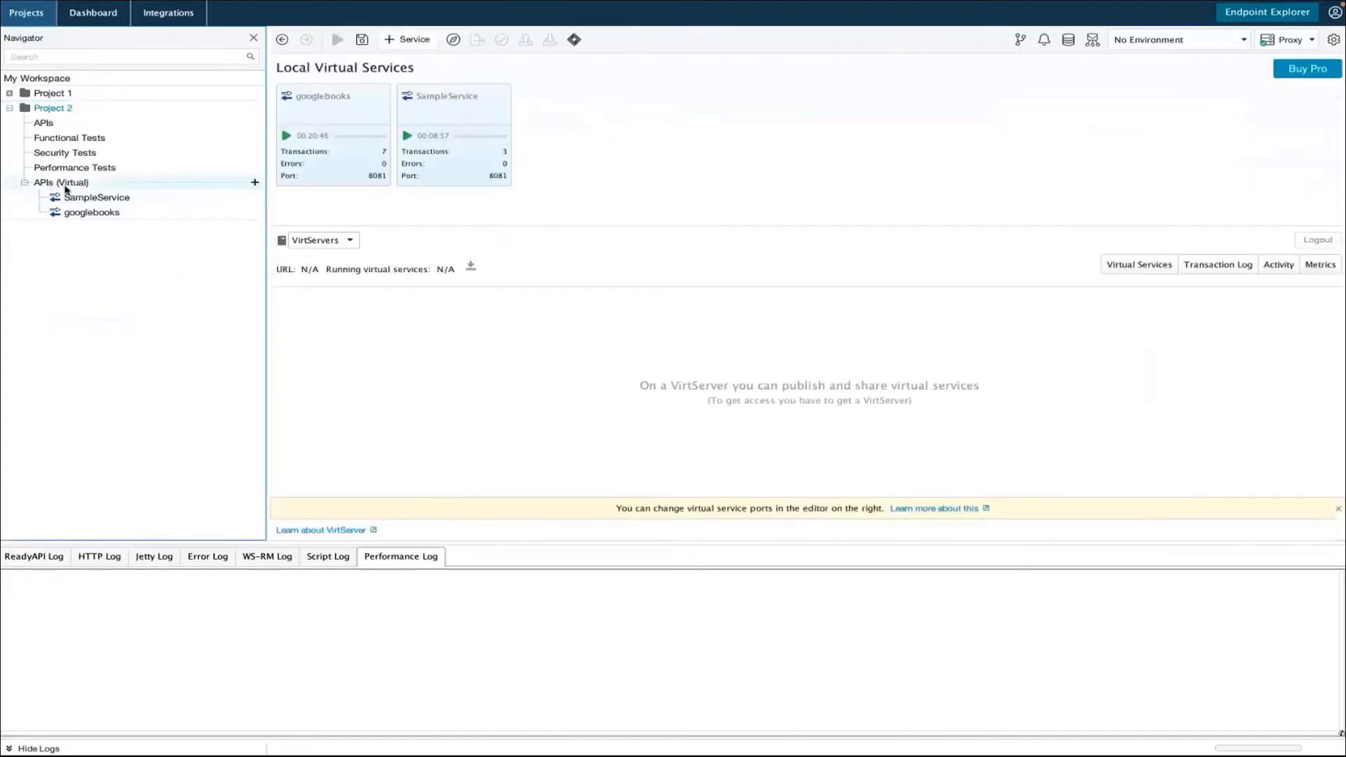
{"action": "right_click", "coordinate": [66, 185]}
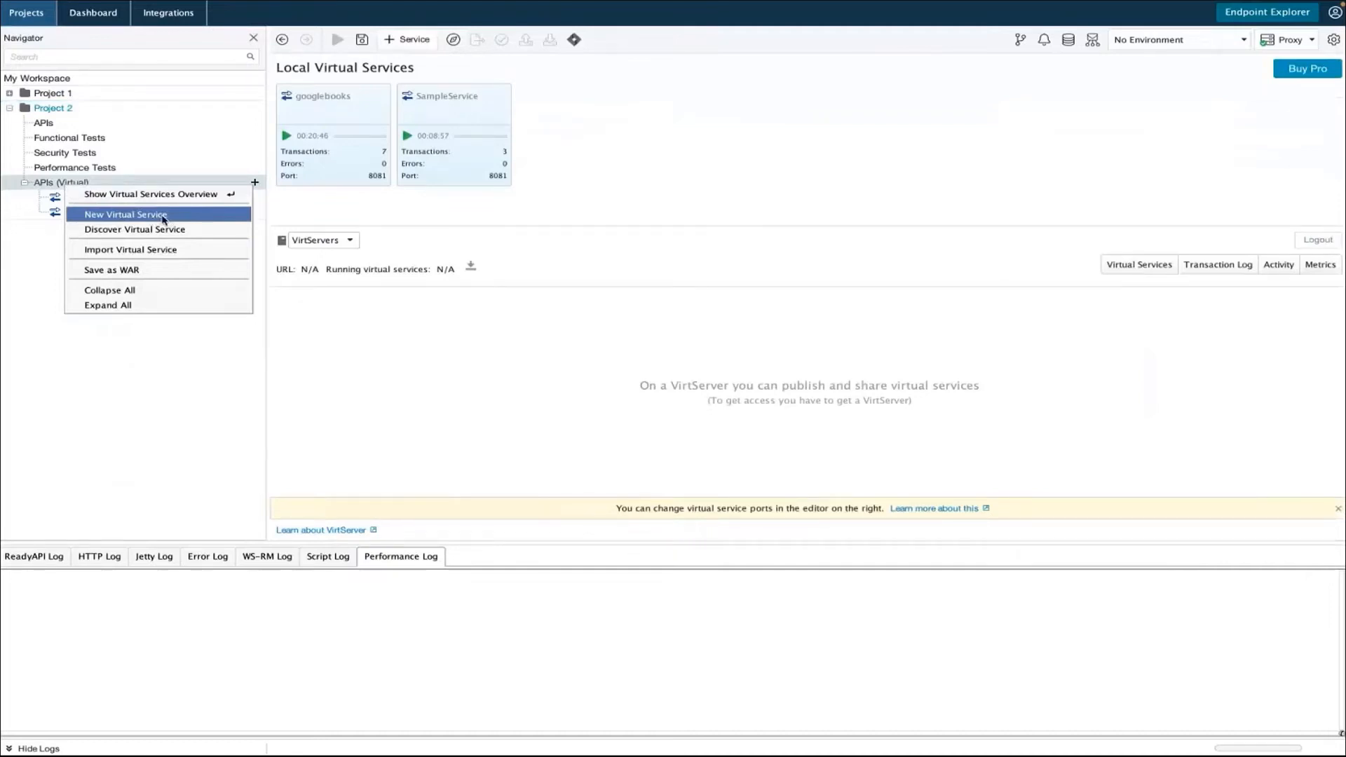
{"action": "left_click", "coordinate": [163, 216]}
{"action": "left_click", "coordinate": [561, 358]}
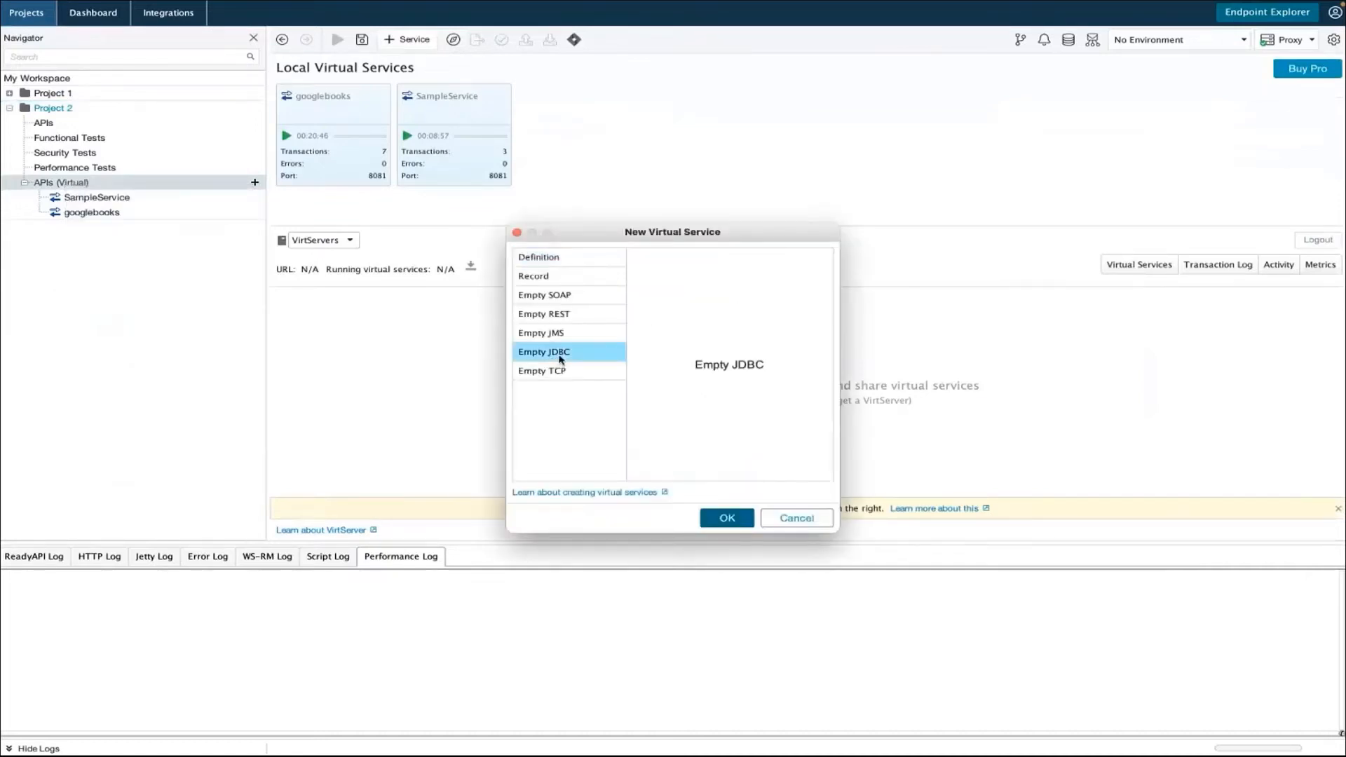
{"action": "left_click", "coordinate": [727, 519]}
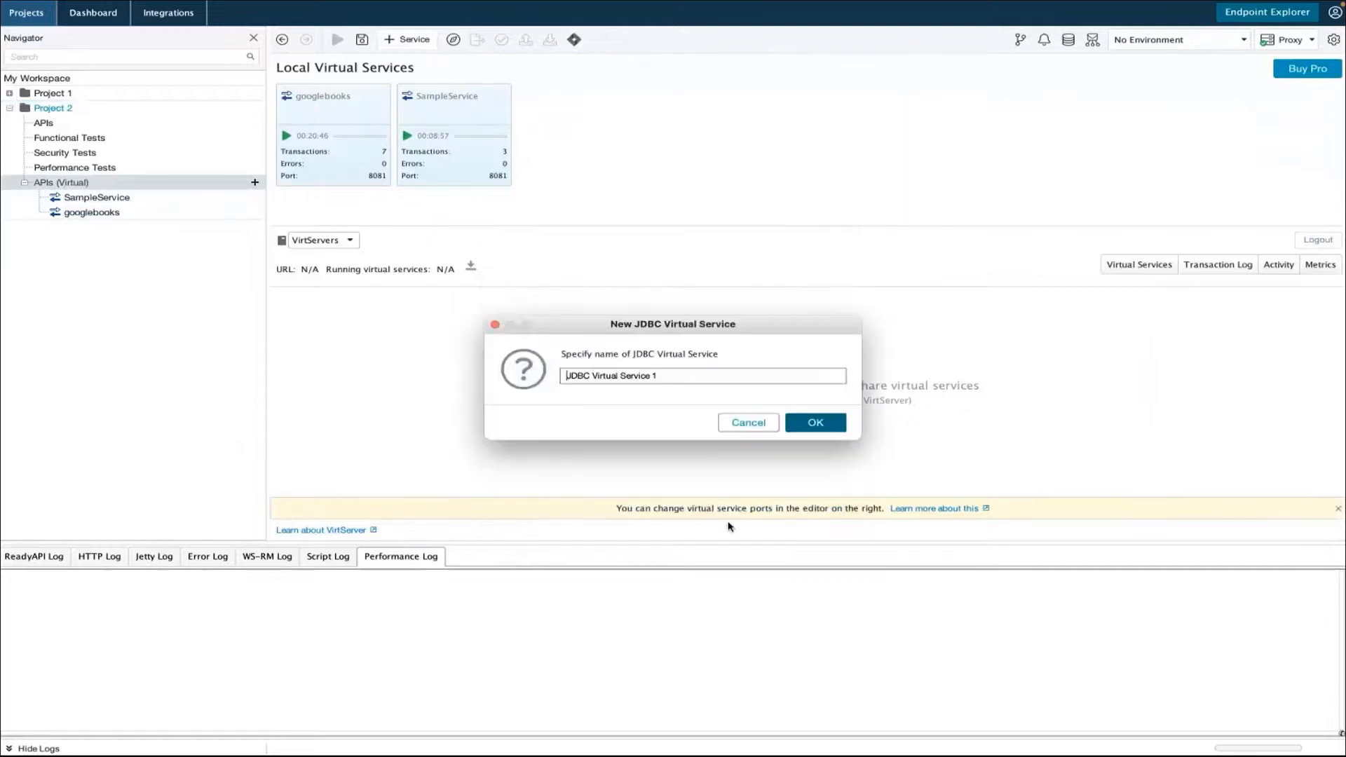
Step: Name the JDBC virtual service mysqlVirtualService and create it
{"action": "triple_click", "coordinate": [675, 375]}
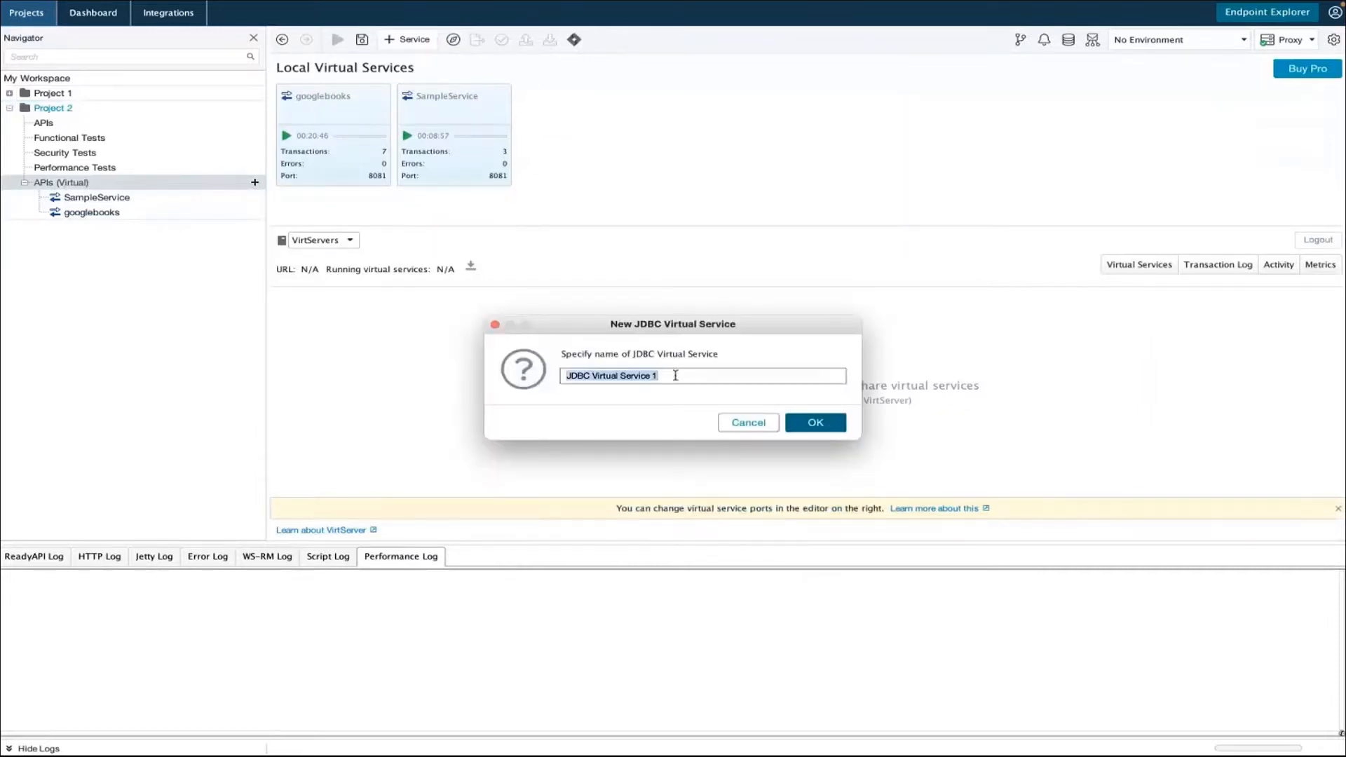
{"action": "type", "text": "mysq"}
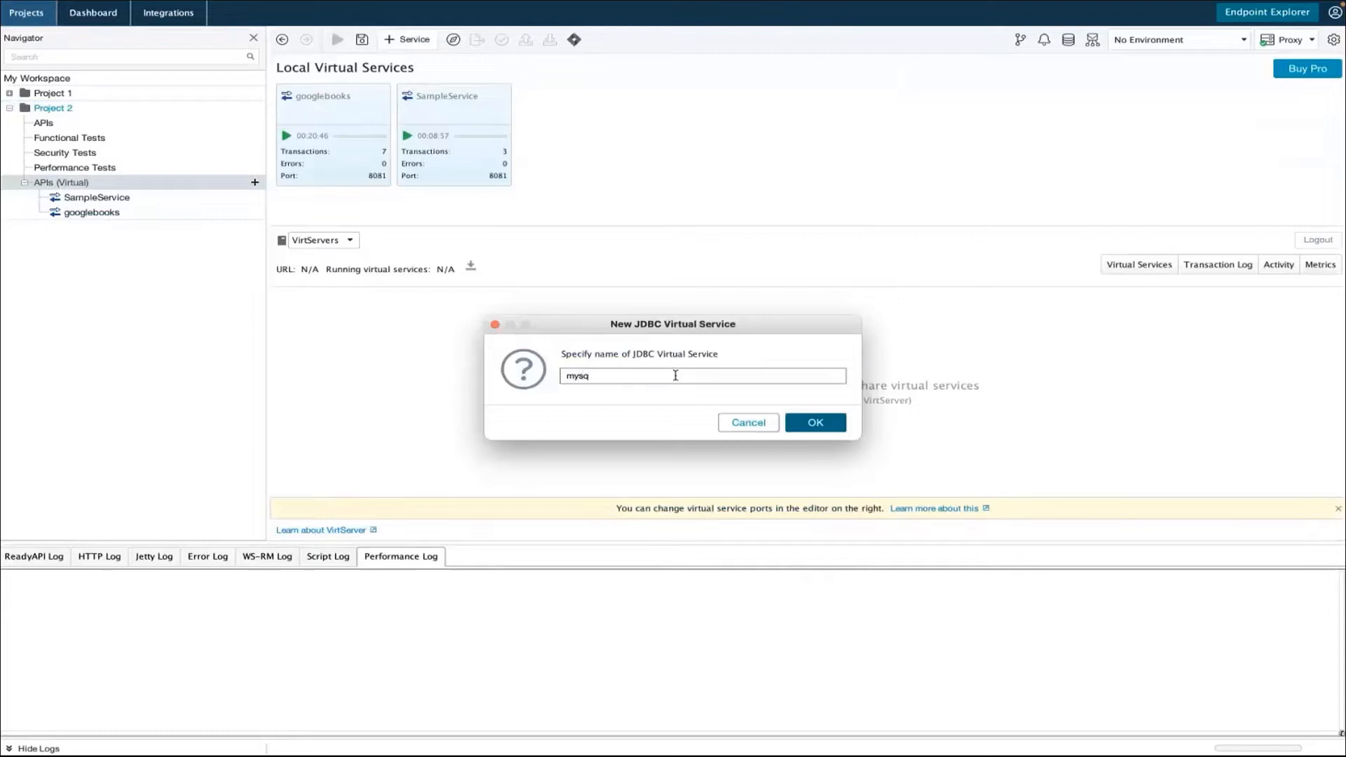
{"action": "type", "text": "lVirtualService"}
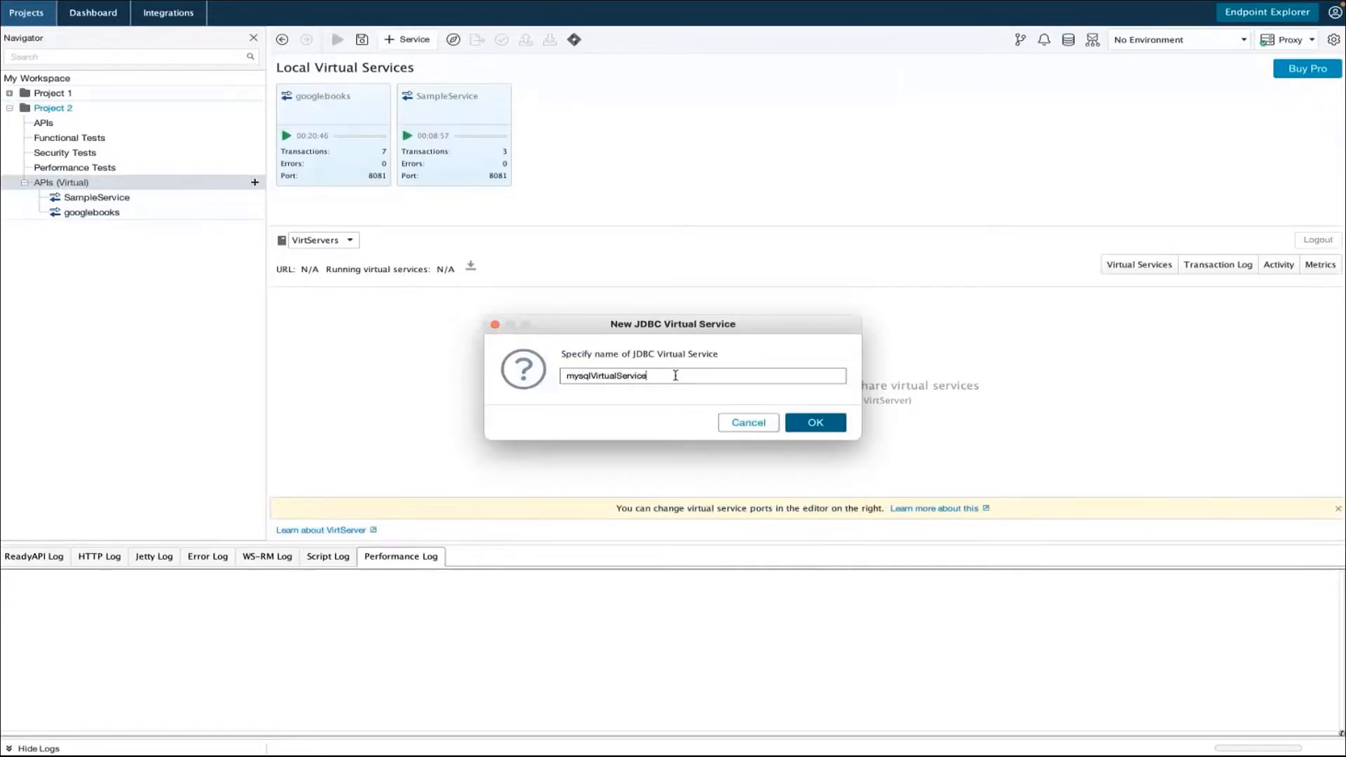
{"action": "left_click", "coordinate": [816, 422]}
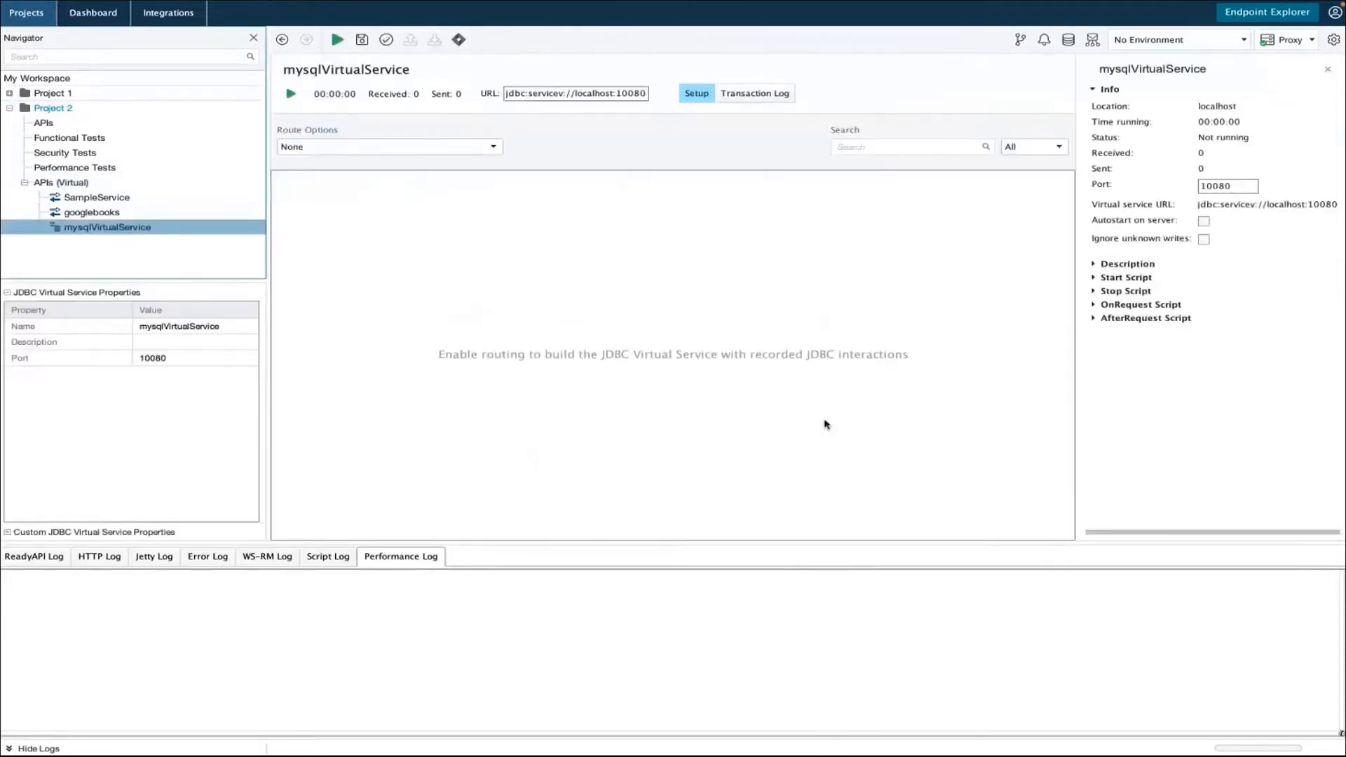
Step: Set the route options of mysqlVirtualService to Route and Record Non-Virtualized Request
{"action": "left_click", "coordinate": [526, 93]}
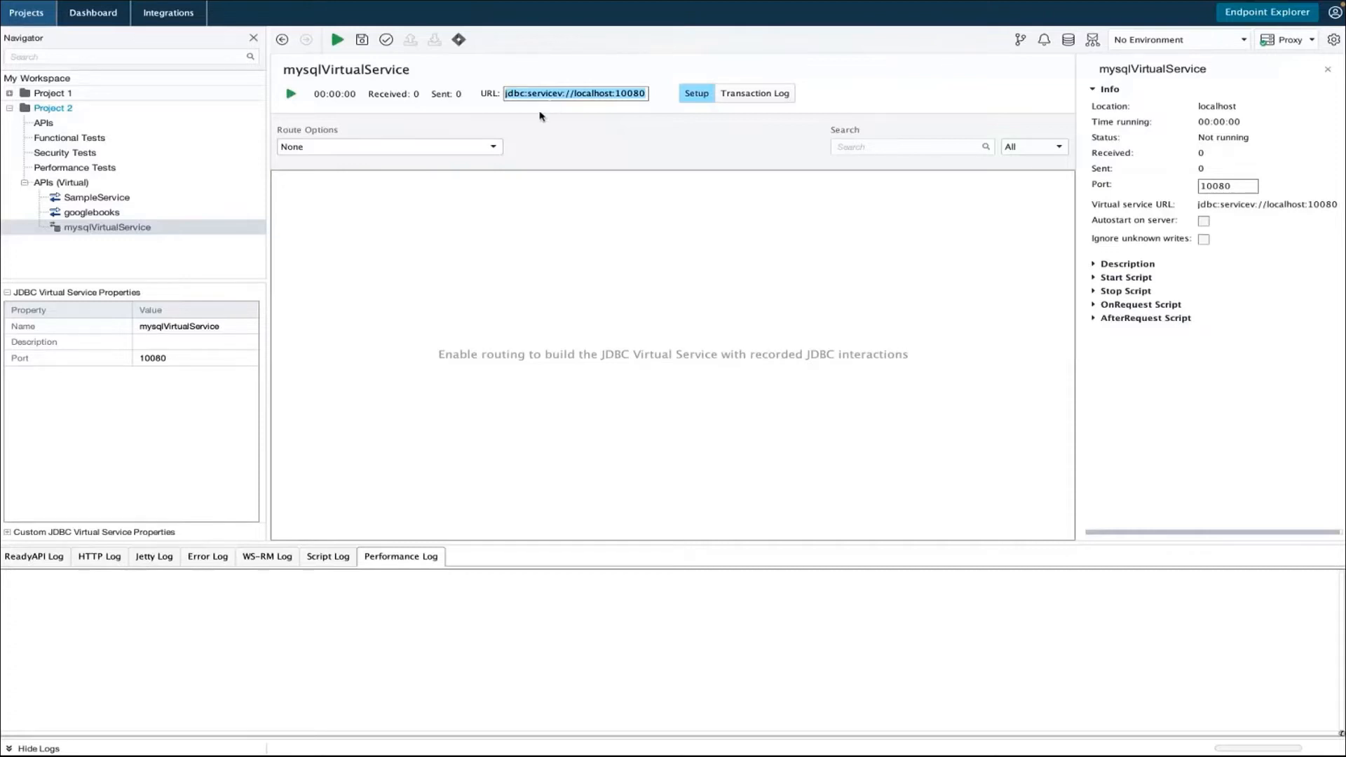
{"action": "left_click", "coordinate": [494, 147]}
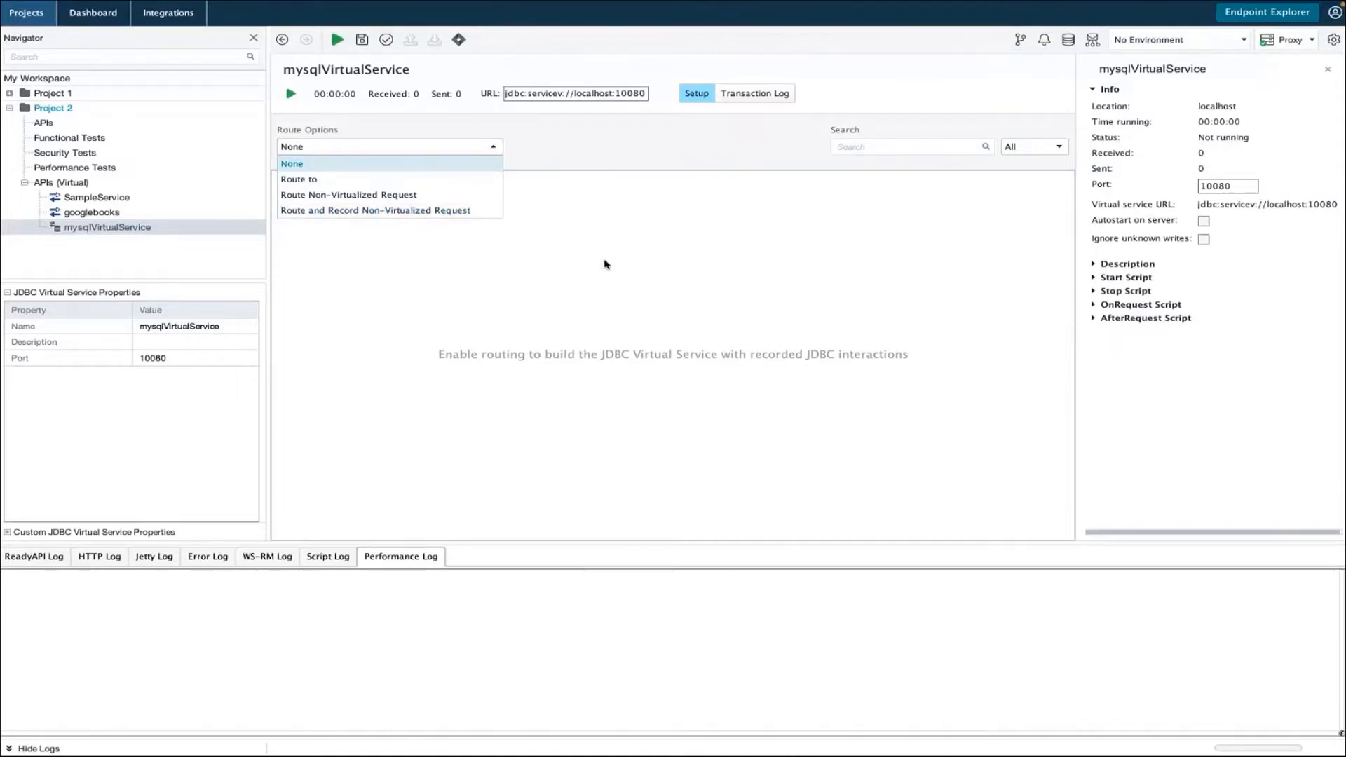
{"action": "left_click", "coordinate": [374, 210]}
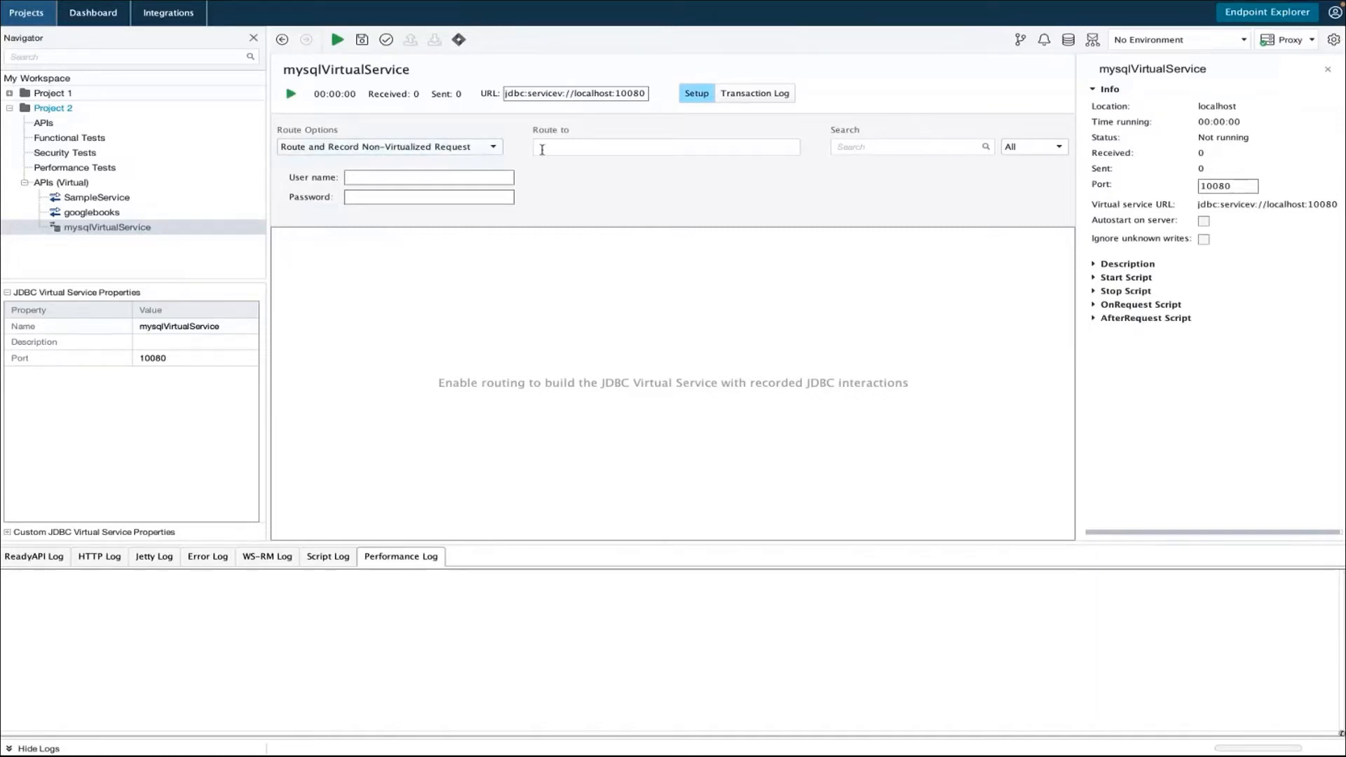
{"action": "left_click", "coordinate": [544, 148]}
Step: Exit full screen, switch to MySQL Workbench and open the Local instance 3306 connection
{"action": "mouse_move", "coordinate": [441, 2]}
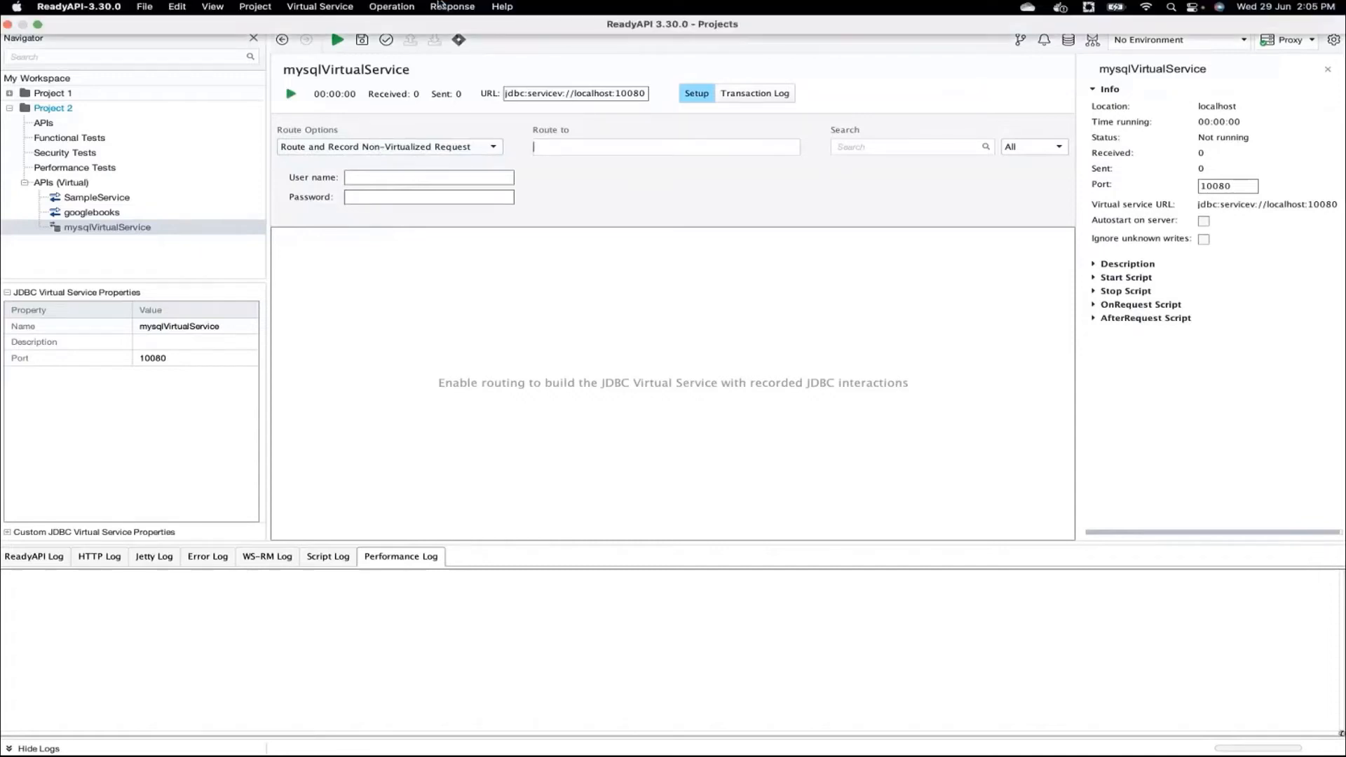
{"action": "mouse_move", "coordinate": [38, 27]}
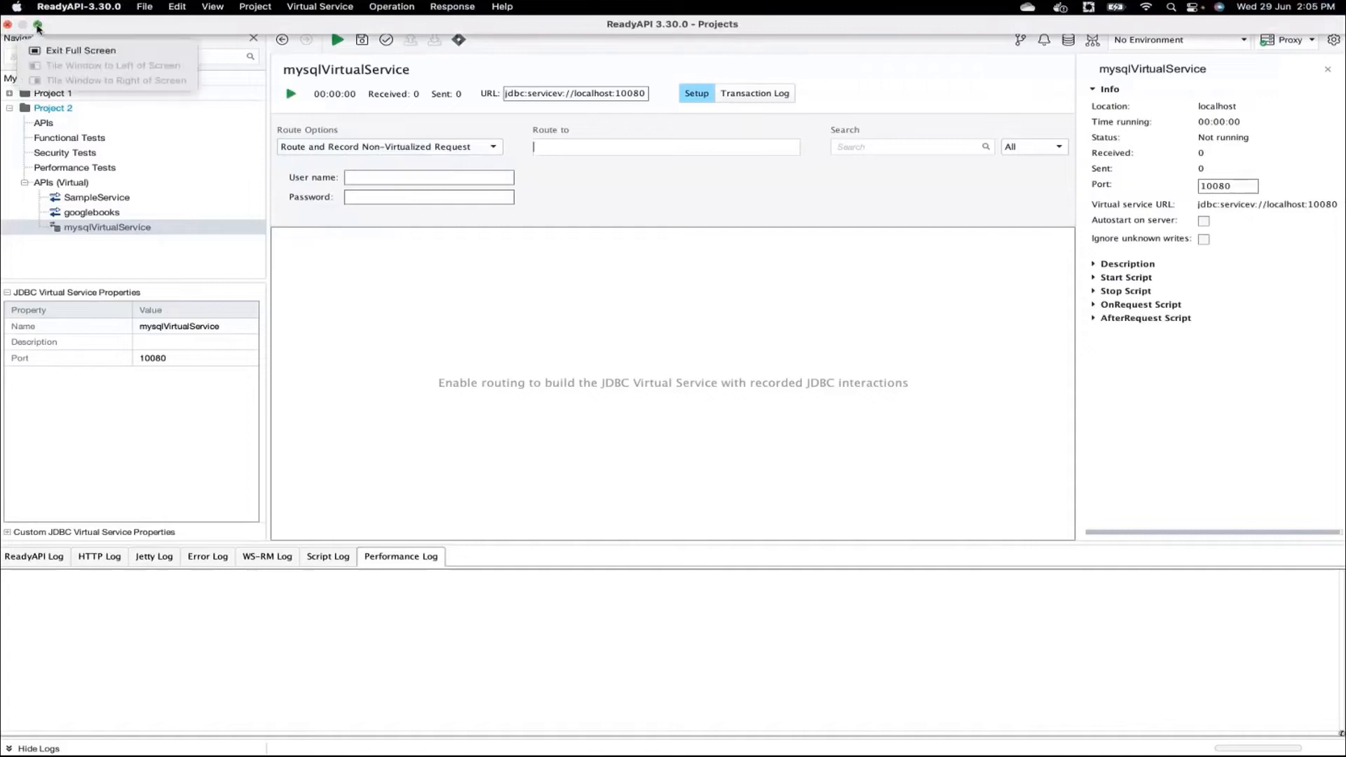
{"action": "left_click", "coordinate": [78, 50]}
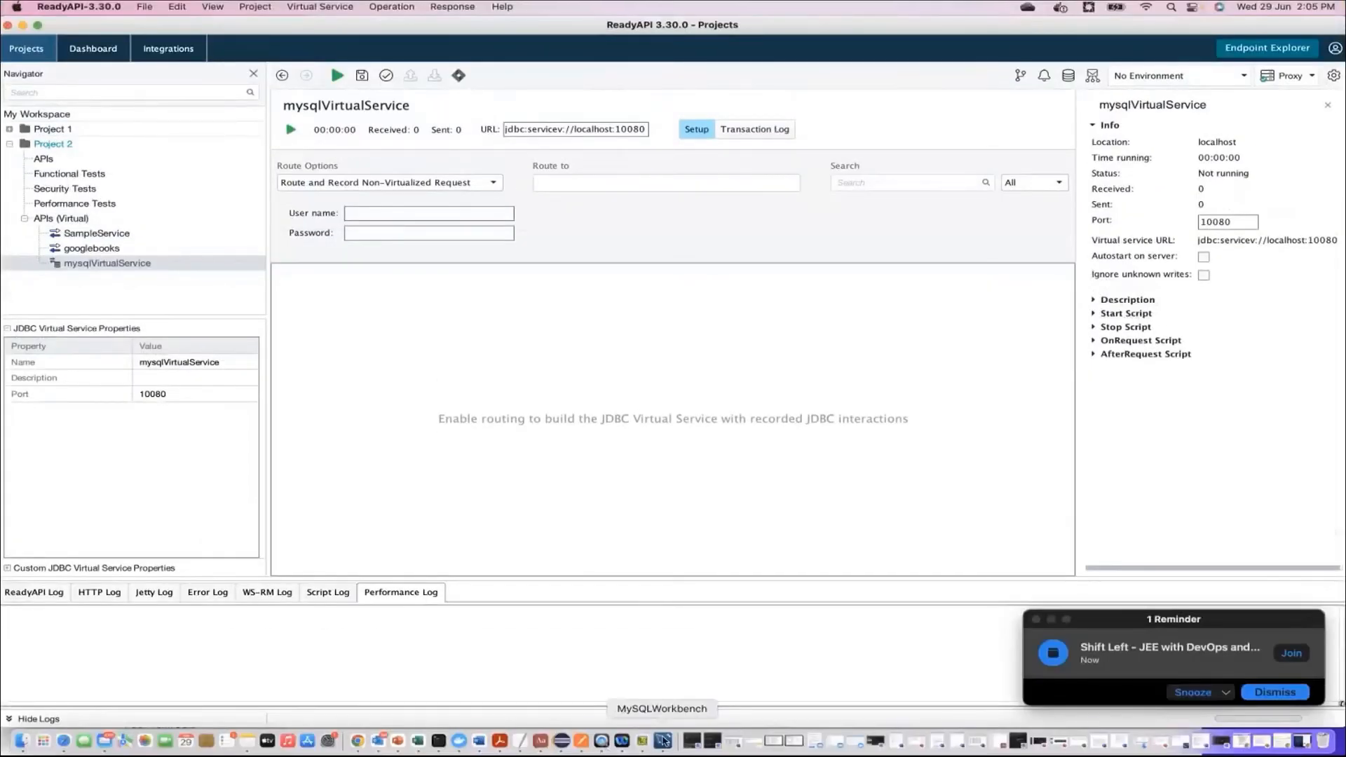
{"action": "left_click", "coordinate": [664, 740]}
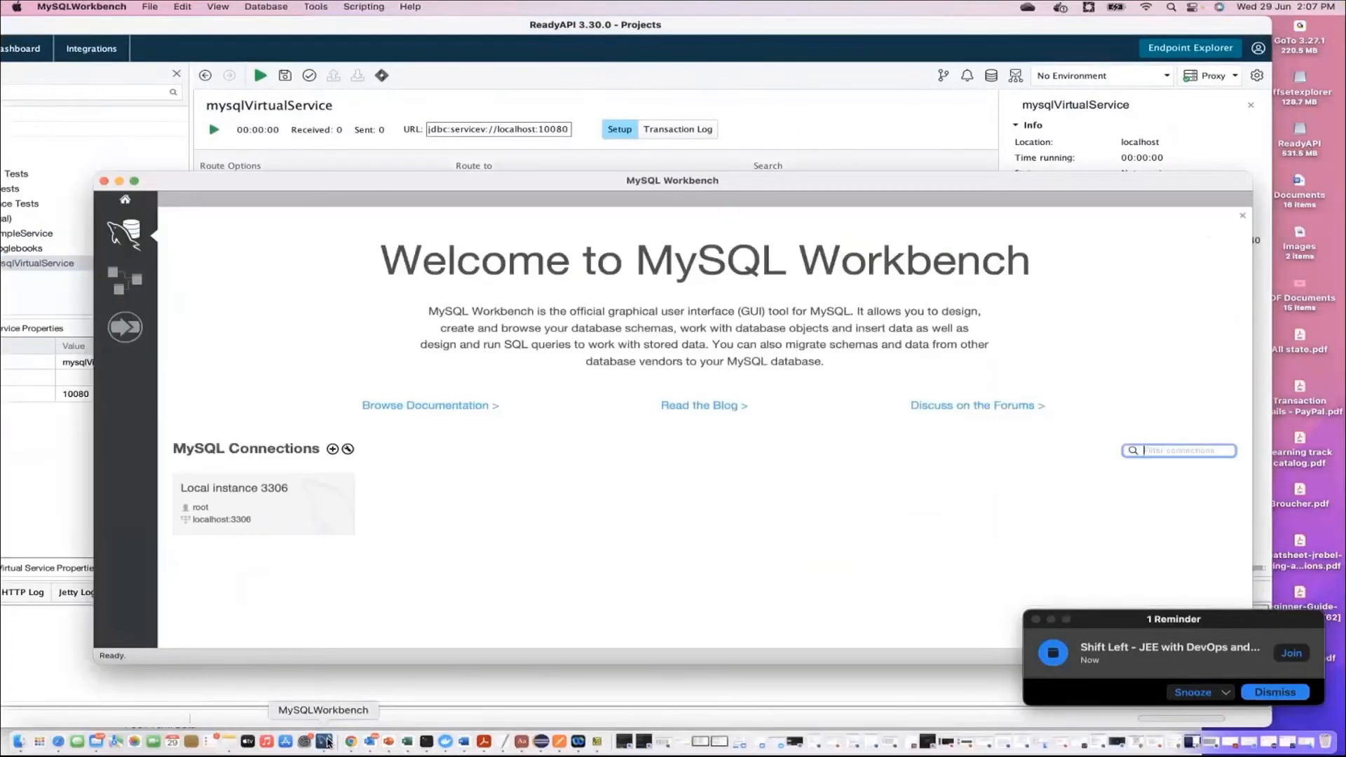
{"action": "left_click", "coordinate": [226, 503]}
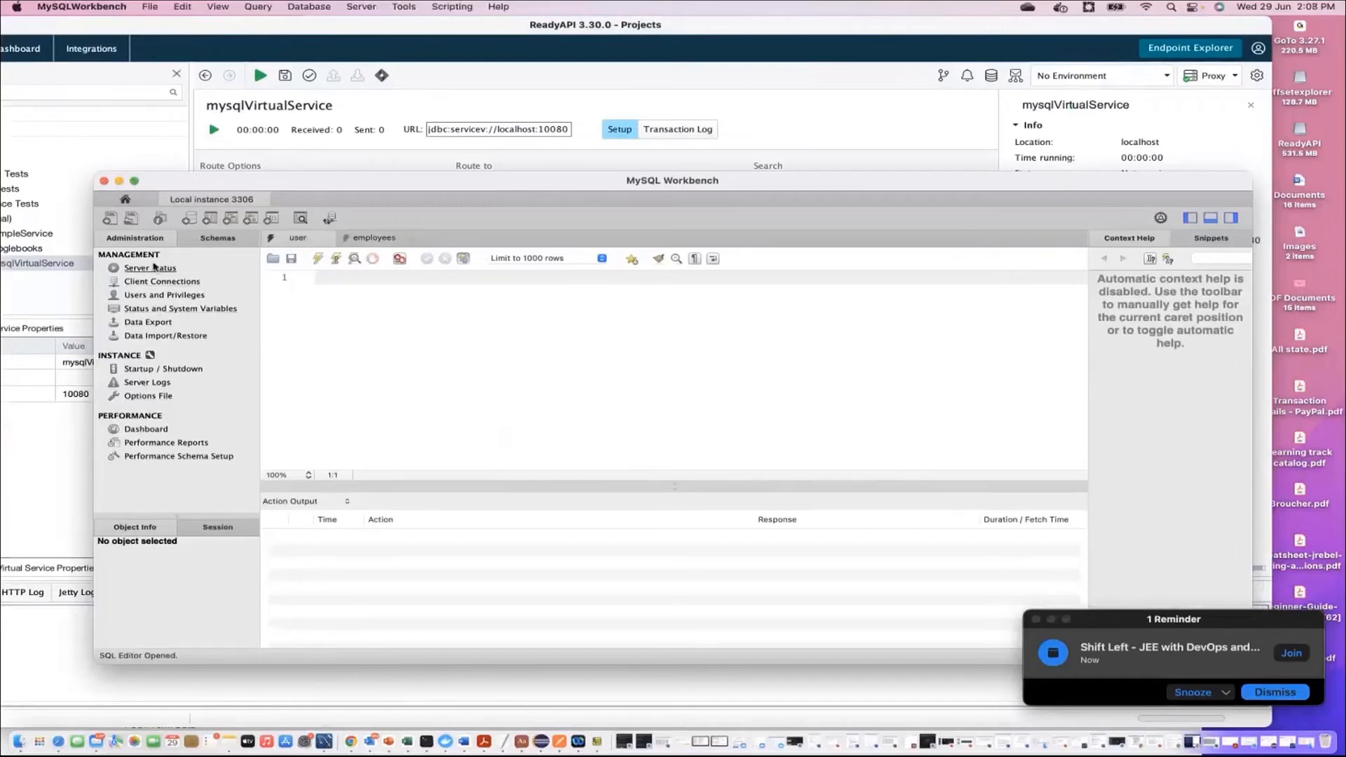
Step: List the connection's schemas, expand accounts and sys, and refresh the schema list
{"action": "left_click", "coordinate": [218, 238]}
{"action": "left_click", "coordinate": [107, 295]}
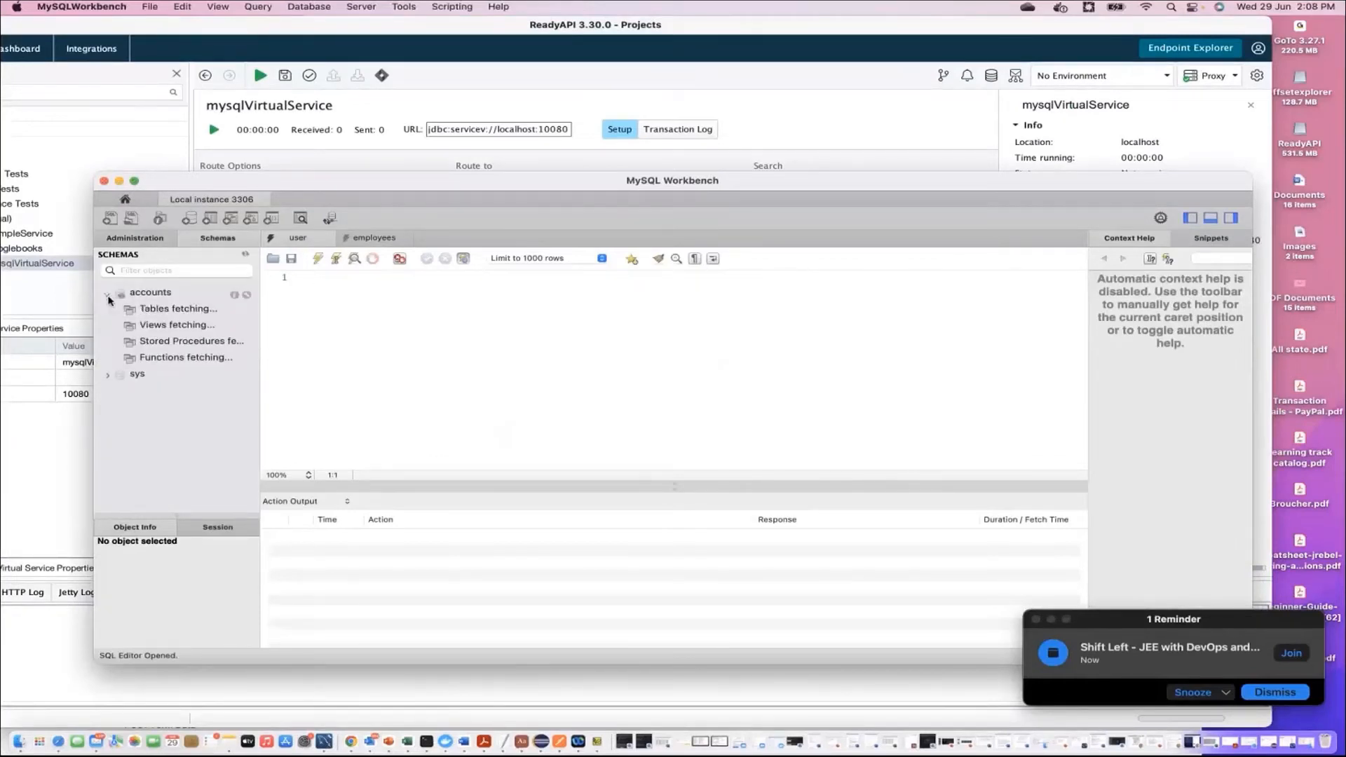
{"action": "left_click", "coordinate": [107, 375]}
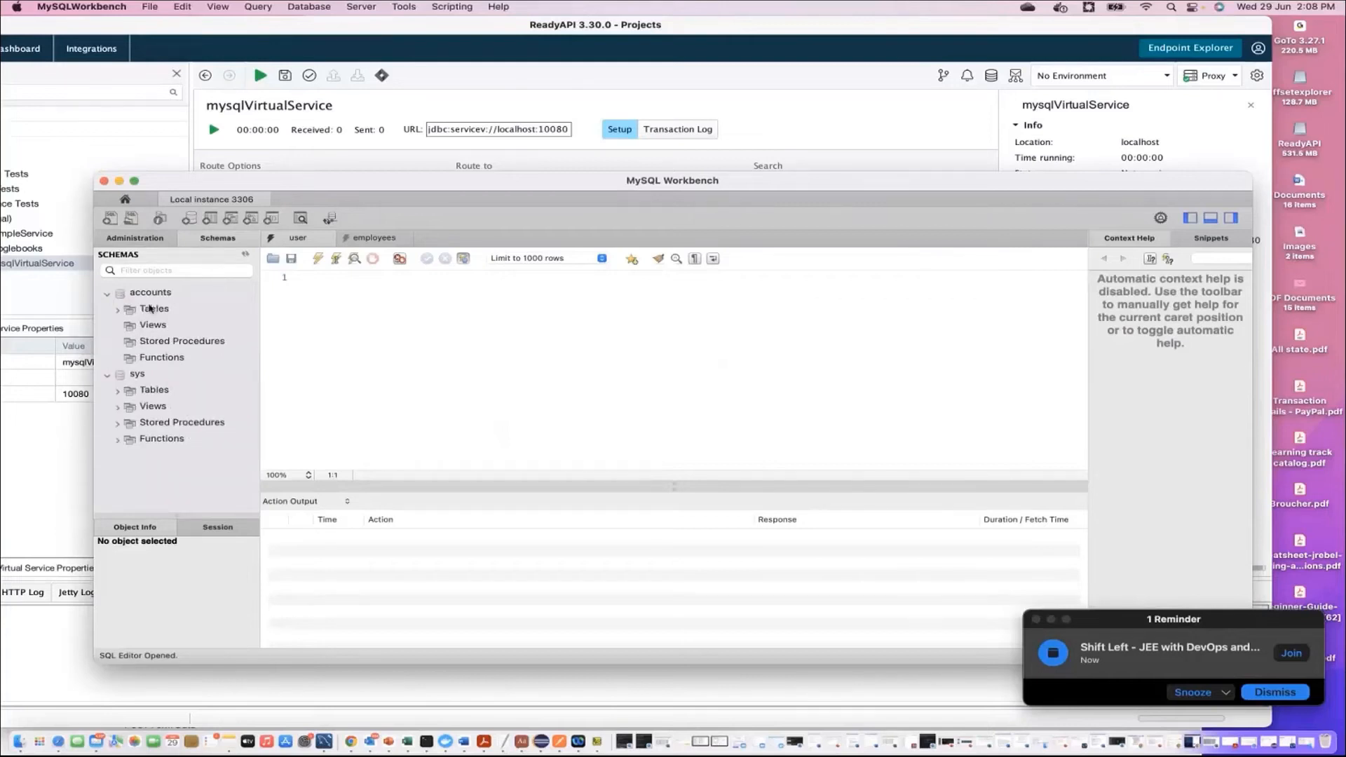
{"action": "right_click", "coordinate": [151, 294]}
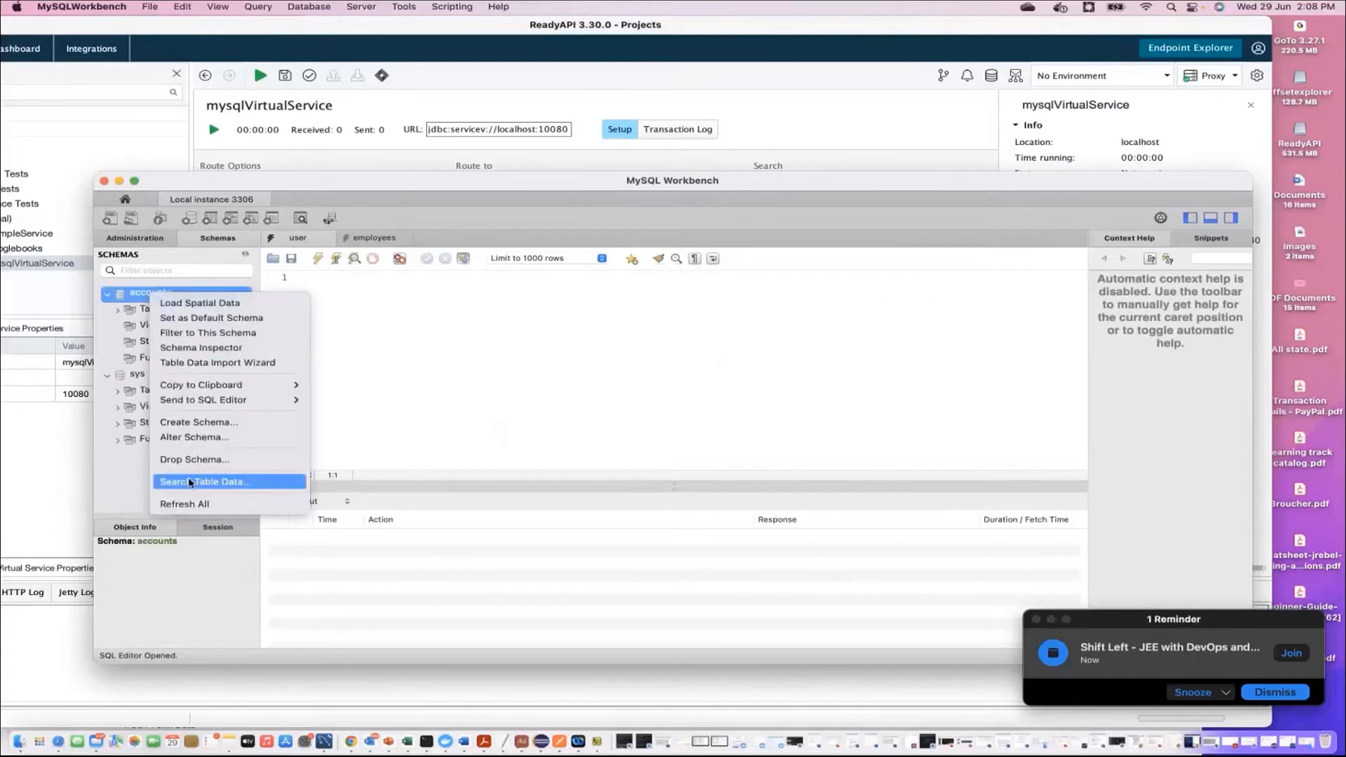
{"action": "left_click", "coordinate": [185, 504]}
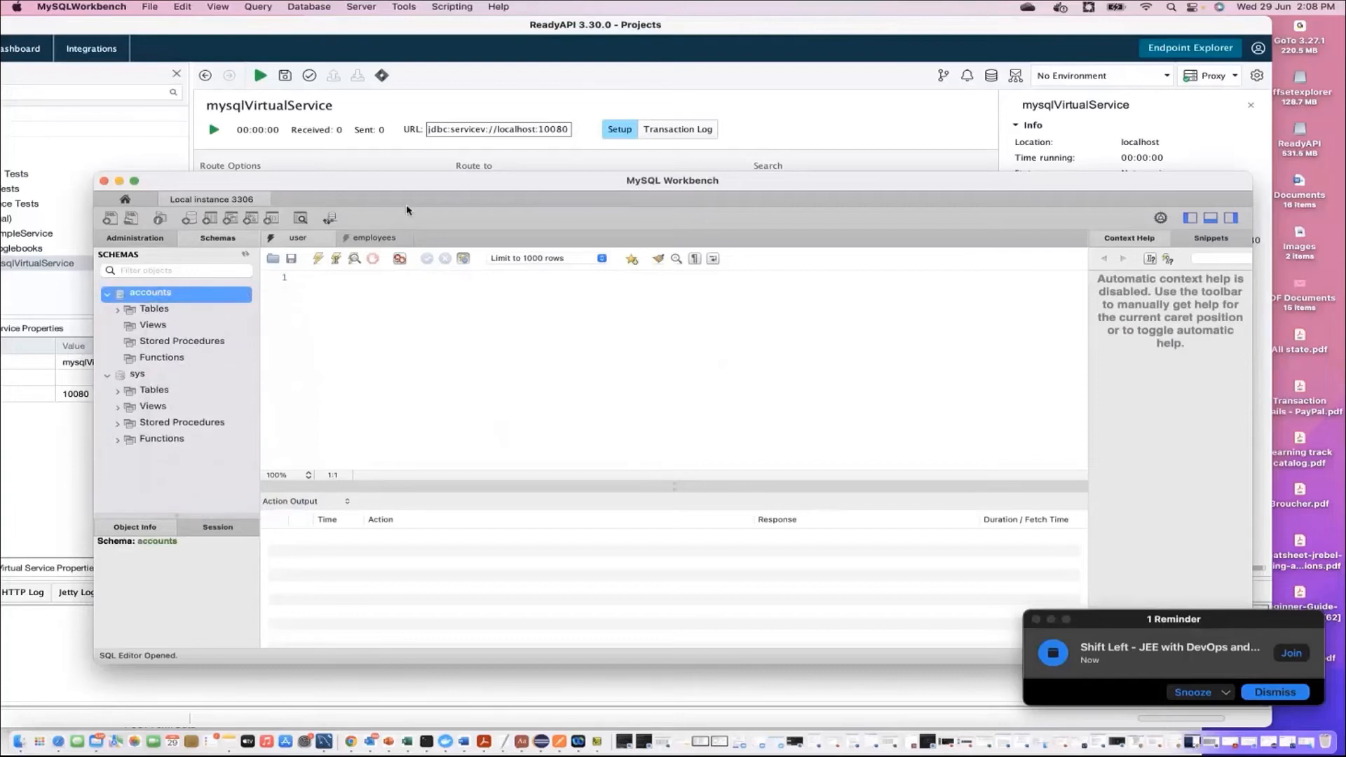
Step: Return to ReadyAPI and enter jdbc:mysq;://localhost:3306 as the Route to address of mysqlVirtualService
{"action": "left_click", "coordinate": [658, 136]}
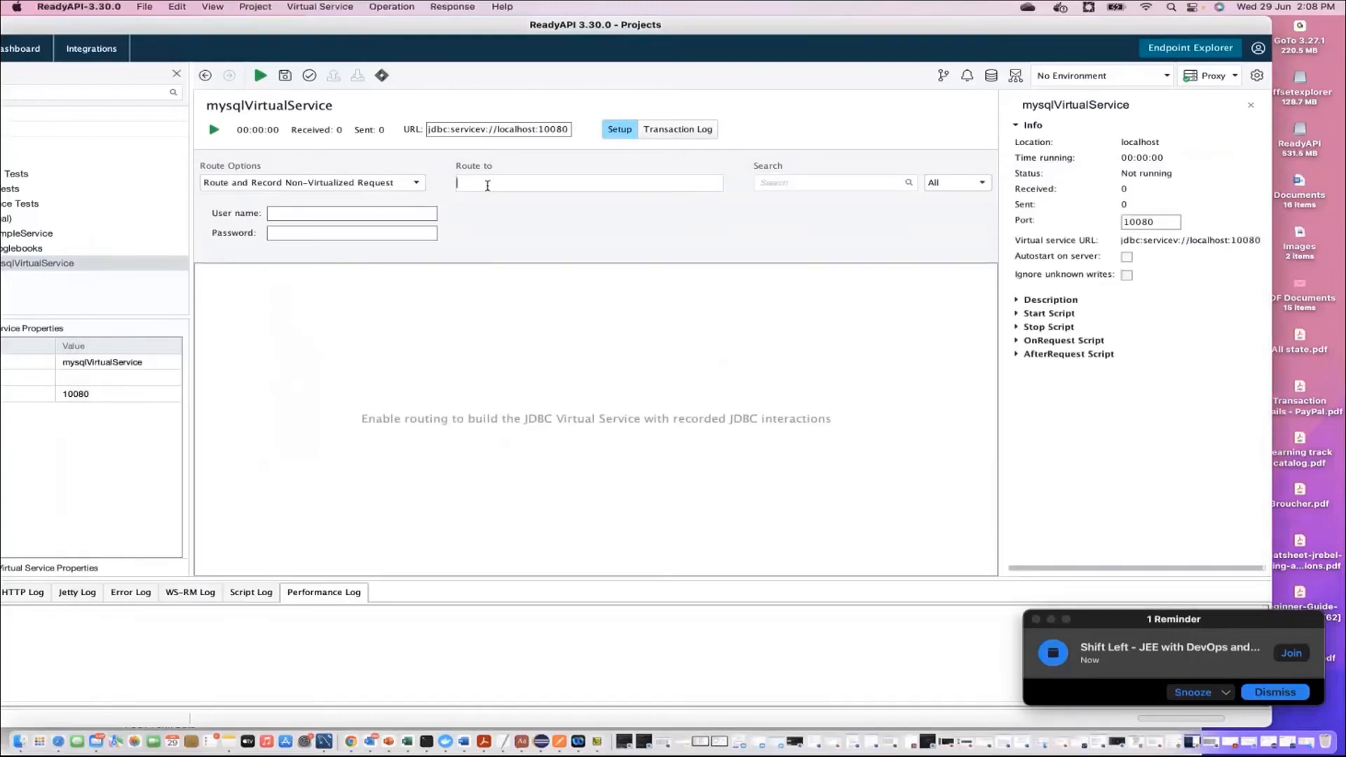
{"action": "type", "text": "jdbc:mysq;://localhost:3306"}
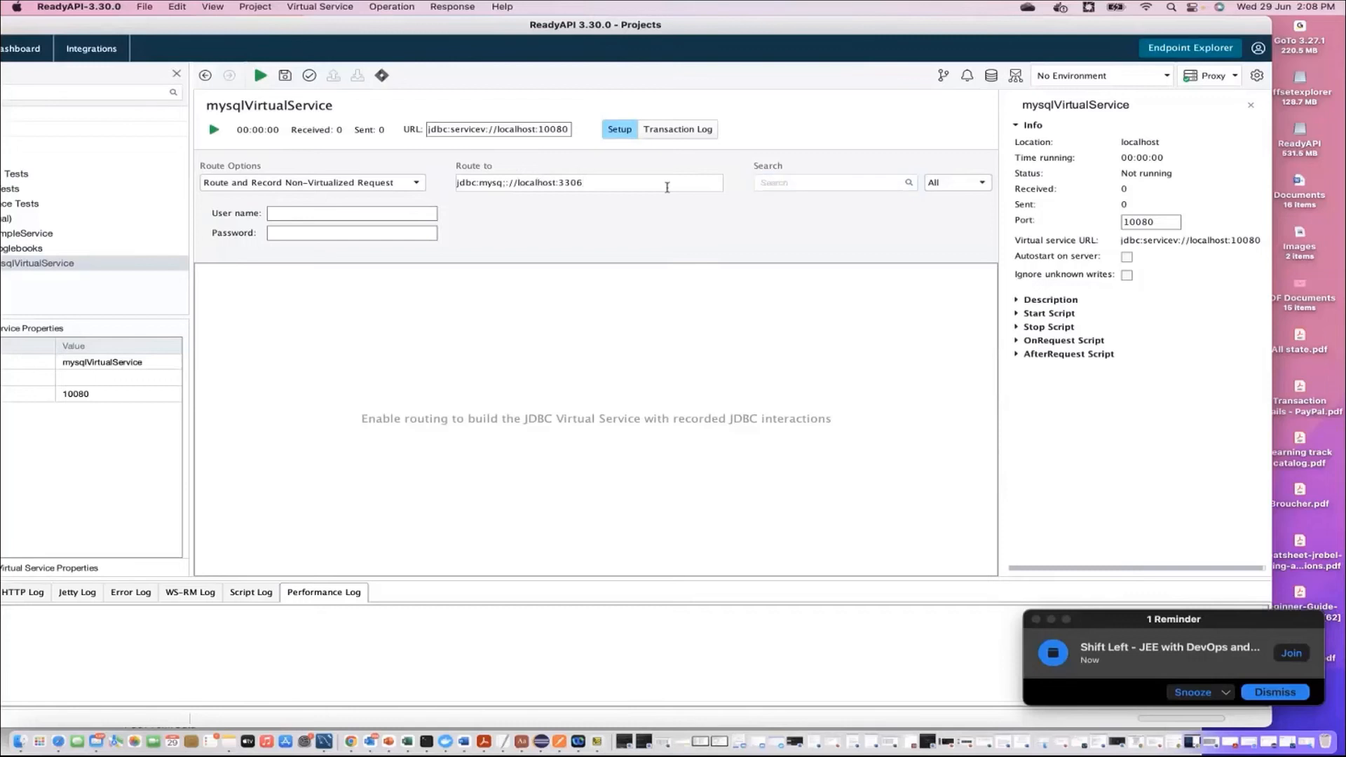
Step: Enter the user name root and the database password, and append /accounts to the Route to address
{"action": "left_click", "coordinate": [287, 212]}
{"action": "type", "text": "root"}
{"action": "key", "text": "Tab"}
{"action": "type", "text": "••••••••••"}
{"action": "type", "text": "accounts"}
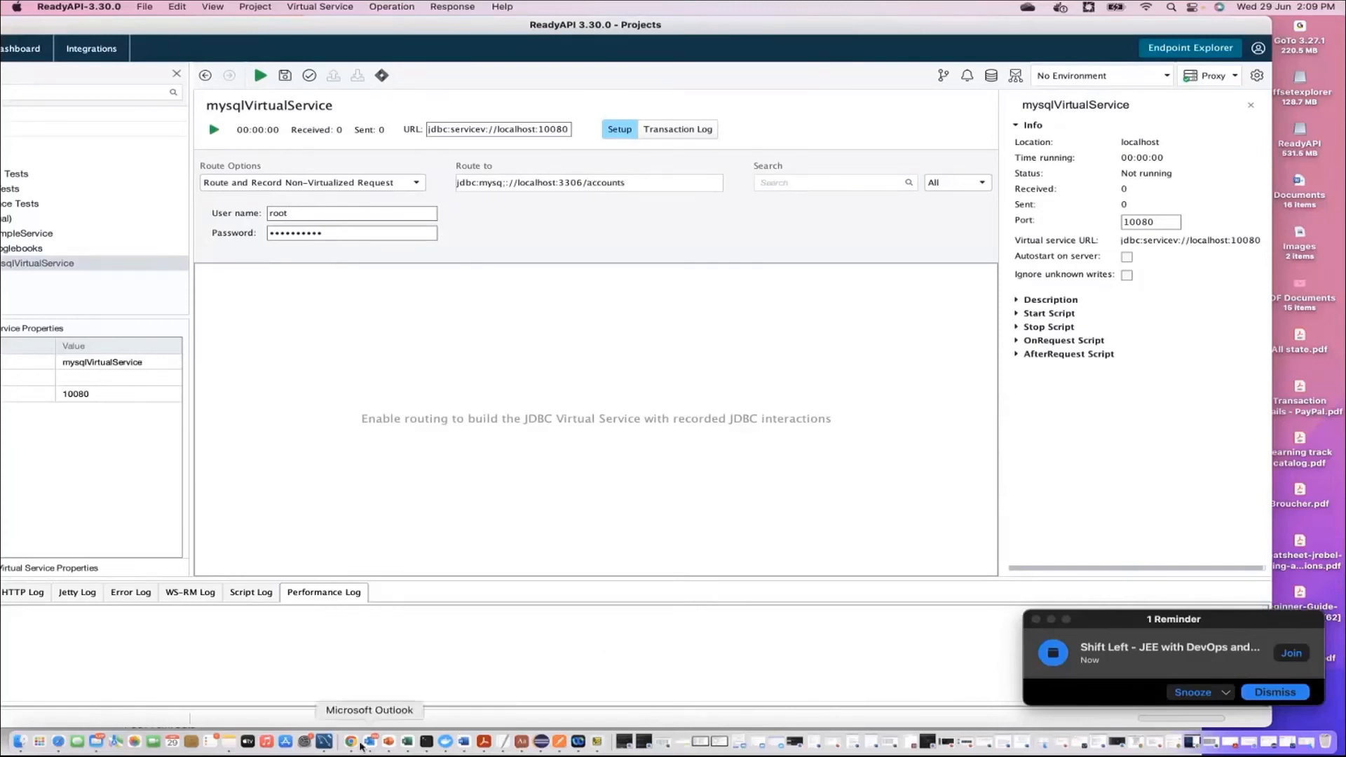
Step: Check the schema name in MySQL Workbench, and back in ReadyAPI insert the missing l of mysql in the Route to address
{"action": "left_click", "coordinate": [324, 741]}
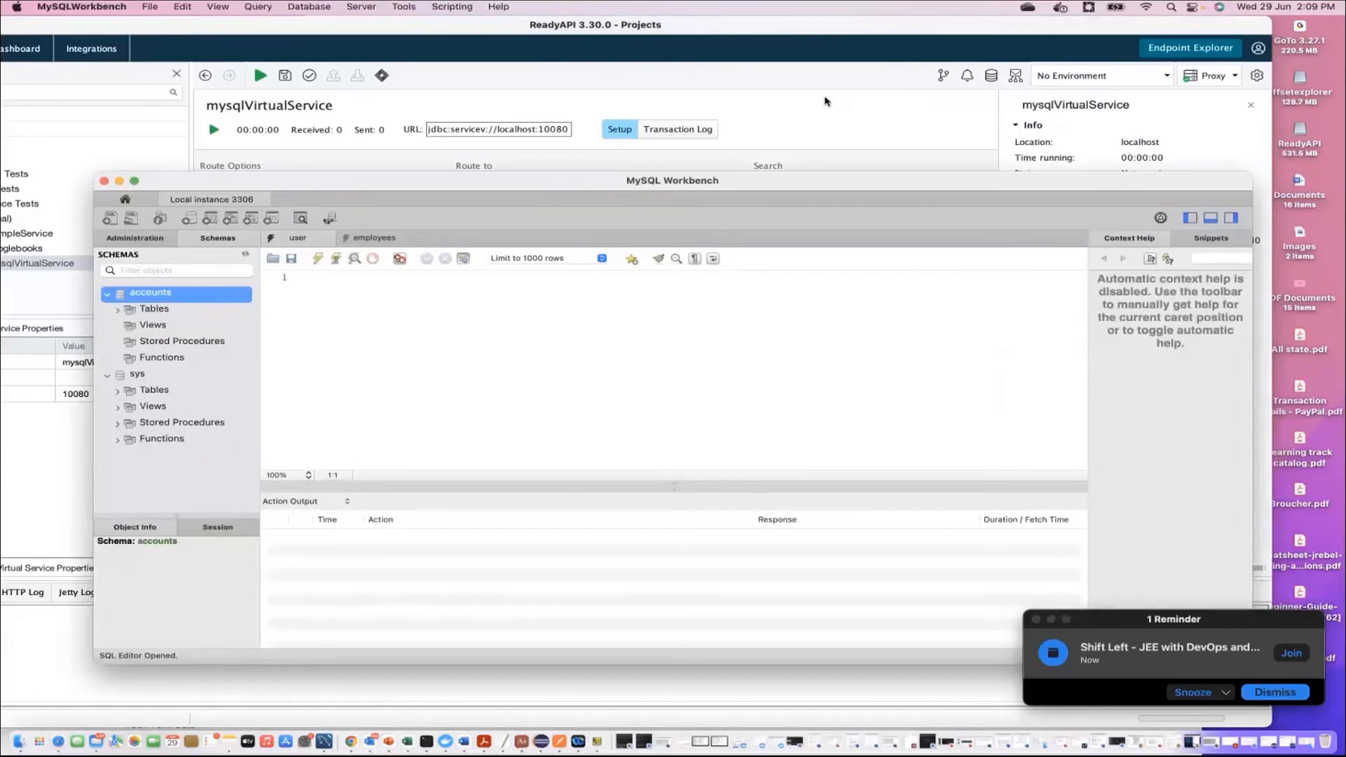
{"action": "left_click", "coordinate": [825, 101]}
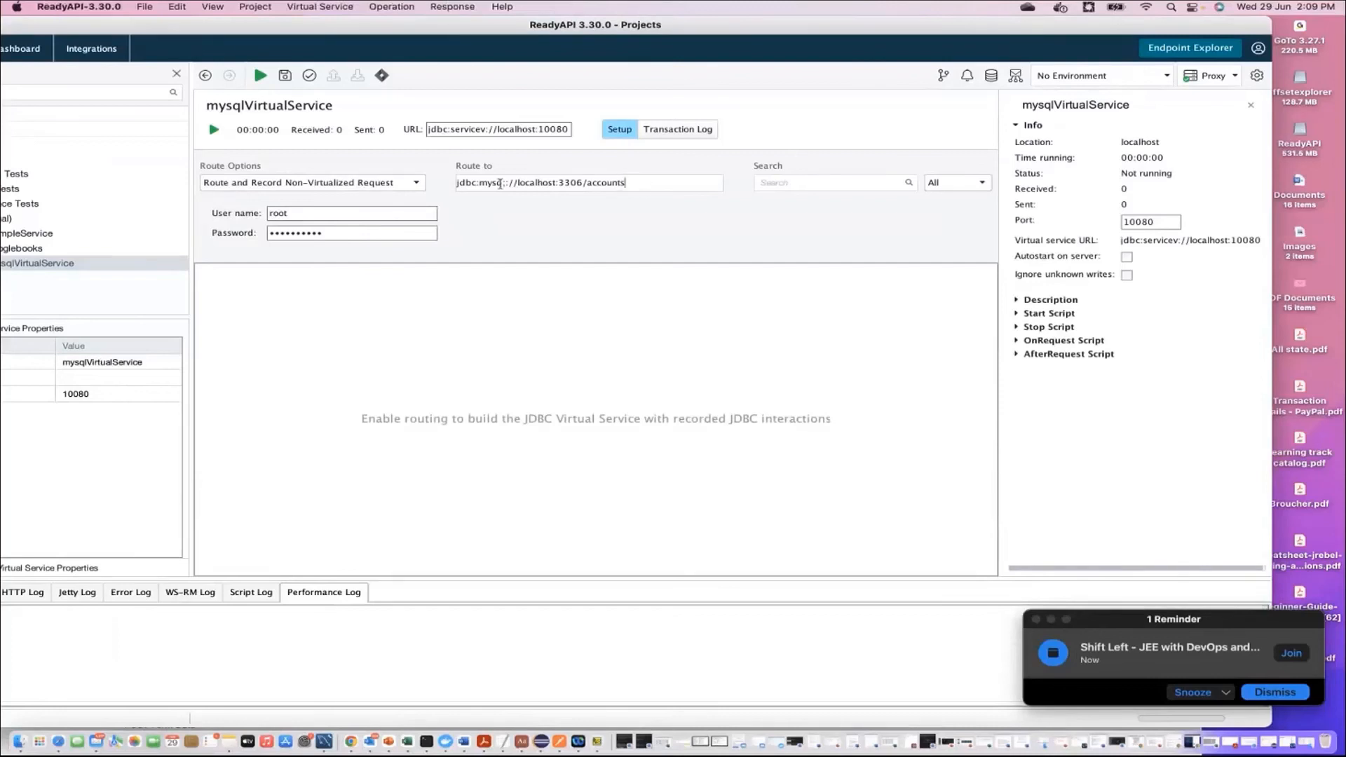
{"action": "left_click", "coordinate": [504, 183]}
{"action": "type", "text": "l"}
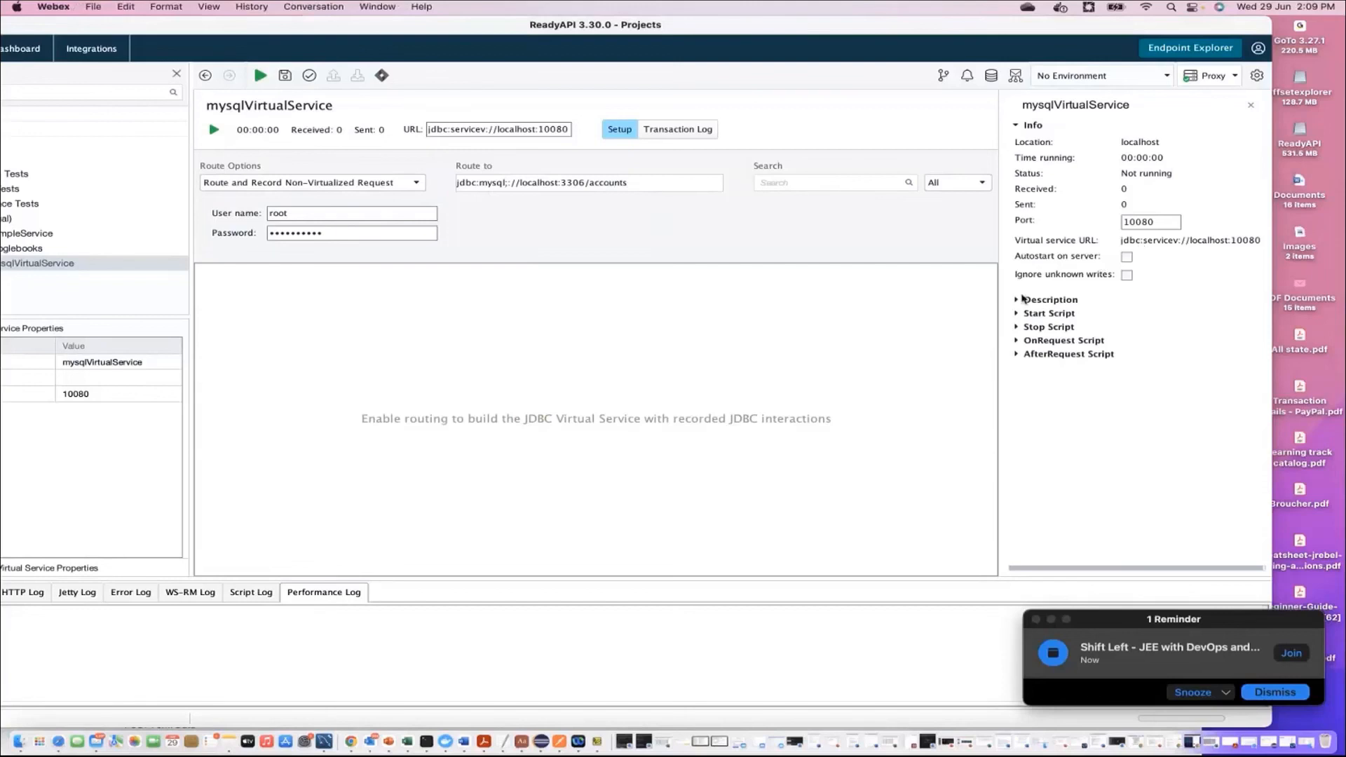
Step: Examine the service's Description and Start Script sections, then review the Route to address and the login fields
{"action": "left_click", "coordinate": [1016, 299]}
{"action": "left_click", "coordinate": [1017, 414]}
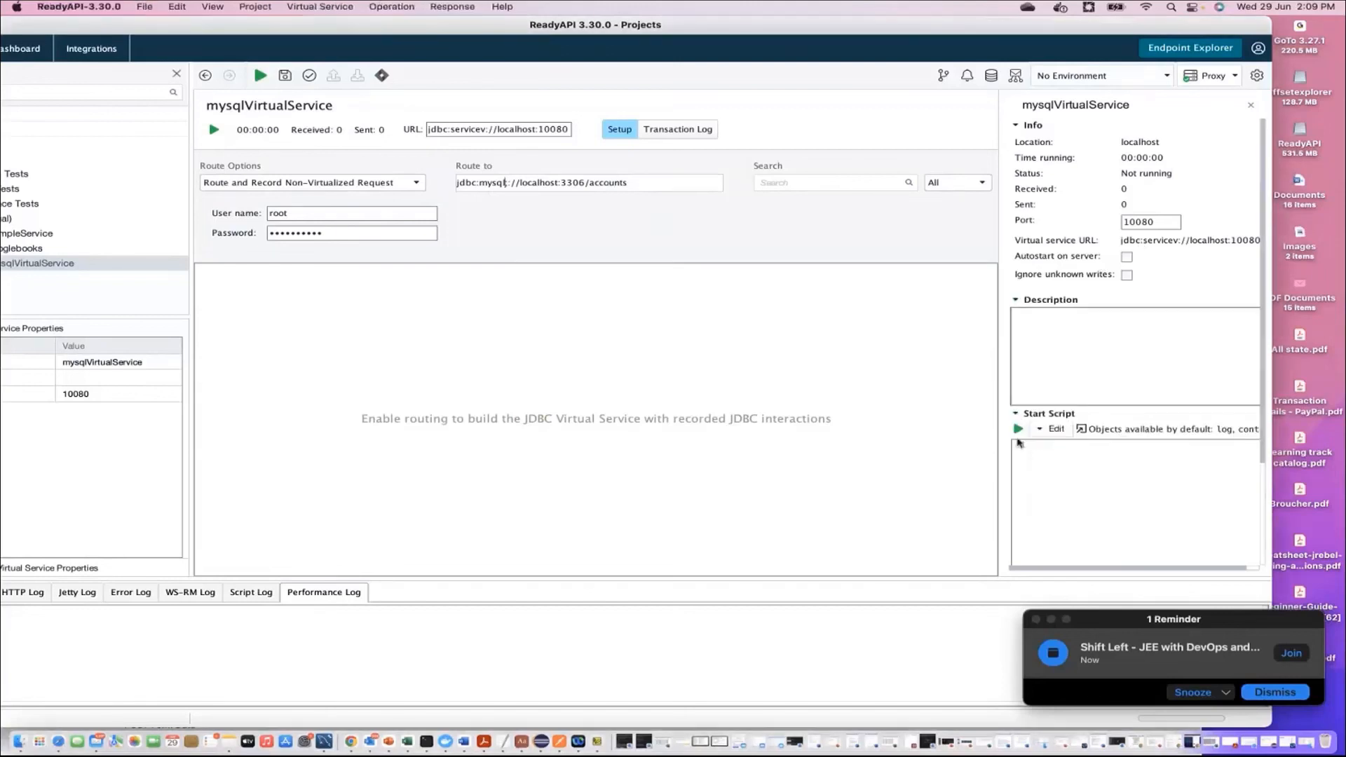
{"action": "left_click", "coordinate": [1019, 415]}
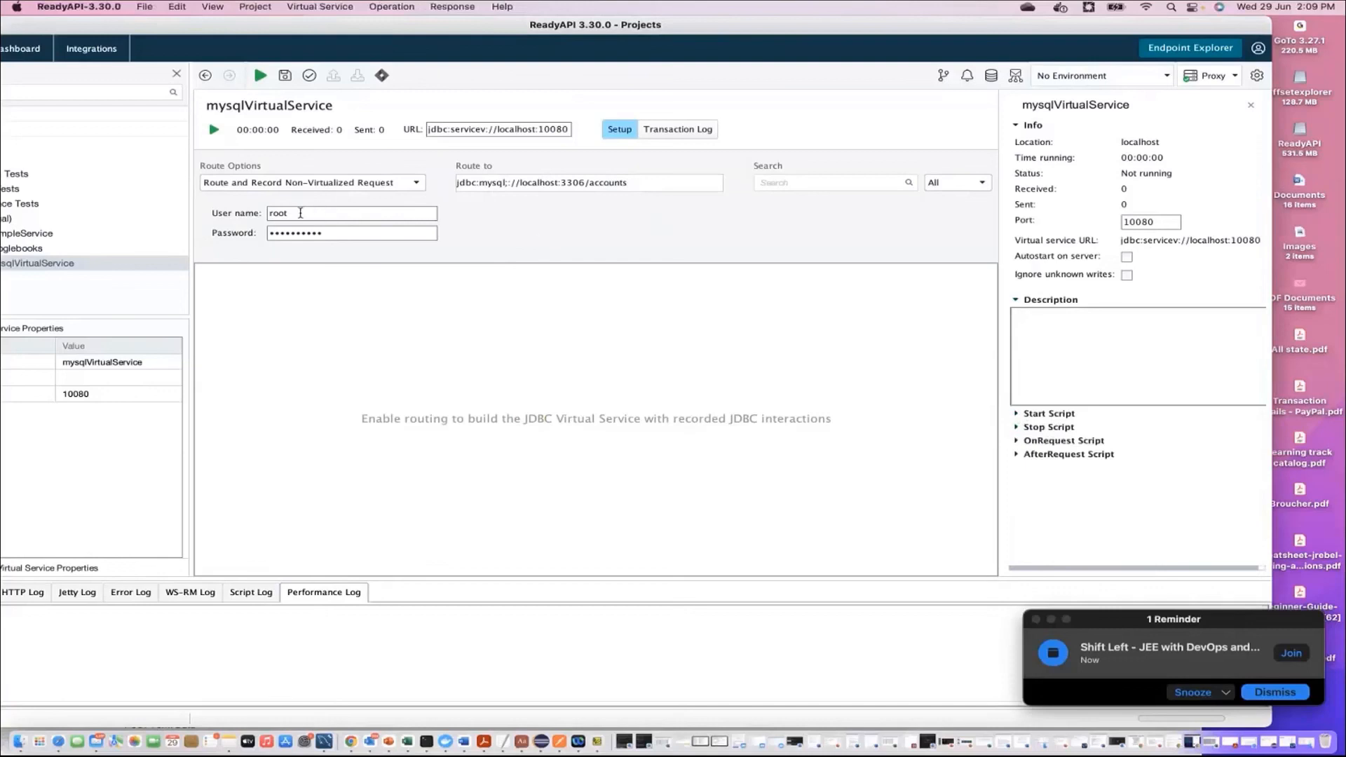
{"action": "double_click", "coordinate": [286, 212]}
{"action": "left_click", "coordinate": [328, 232]}
{"action": "left_click_drag", "start_coordinate": [462, 184], "coordinate": [631, 182]}
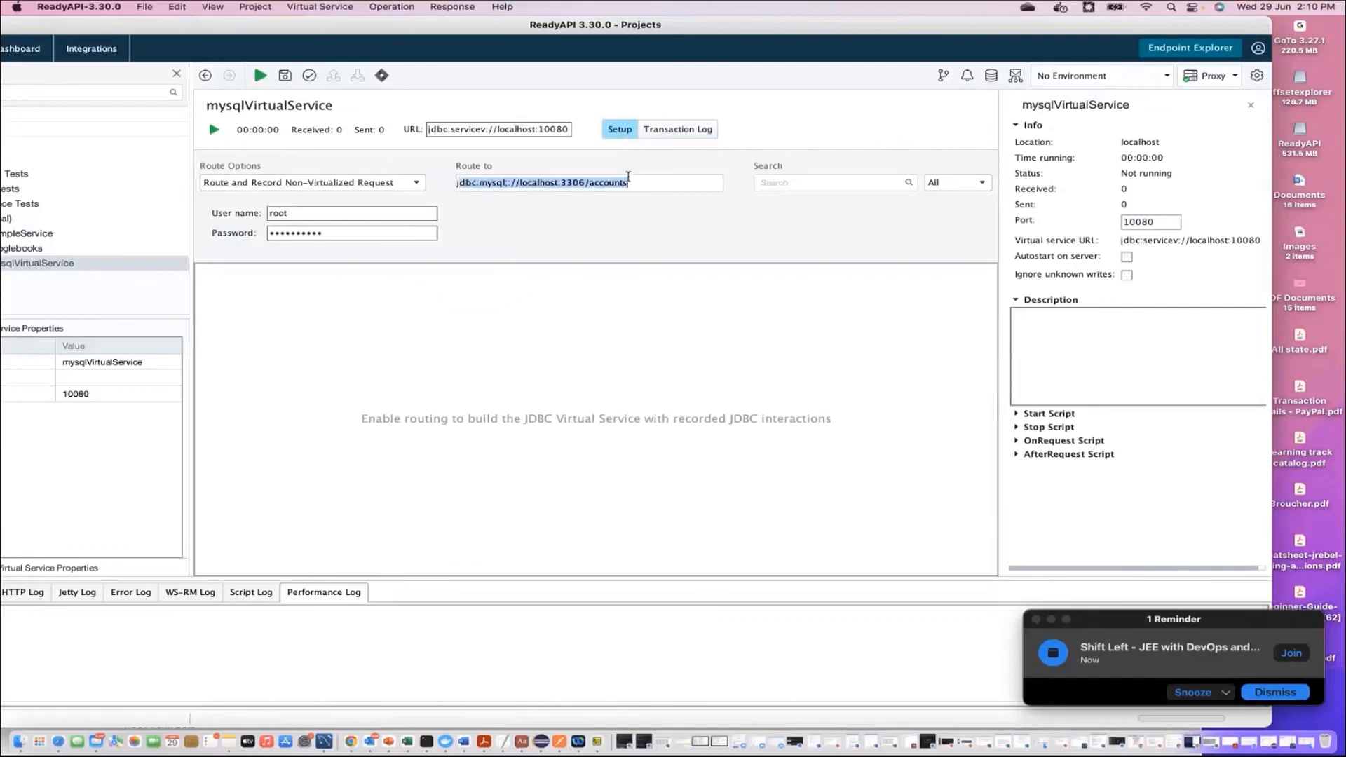
{"action": "left_click_drag", "start_coordinate": [303, 217], "coordinate": [269, 215]}
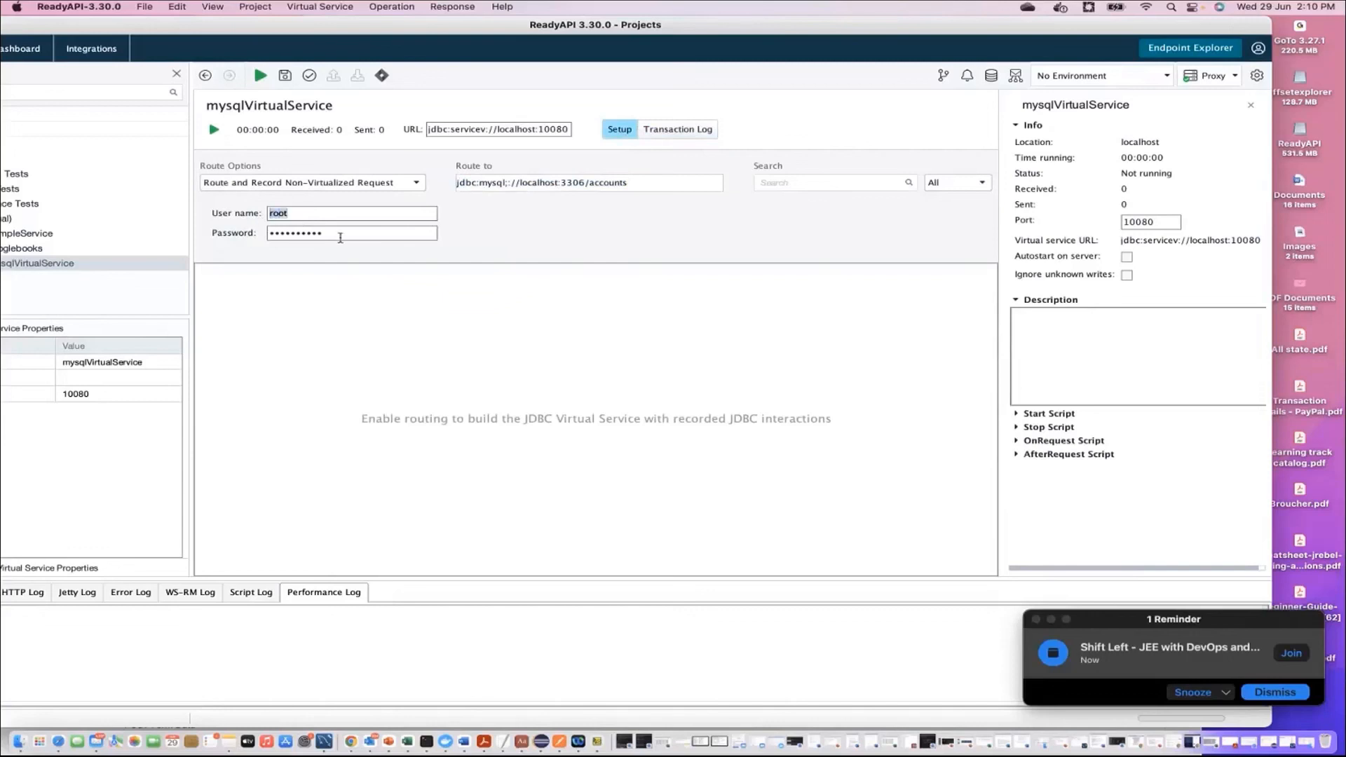
{"action": "left_click_drag", "start_coordinate": [340, 238], "coordinate": [230, 242]}
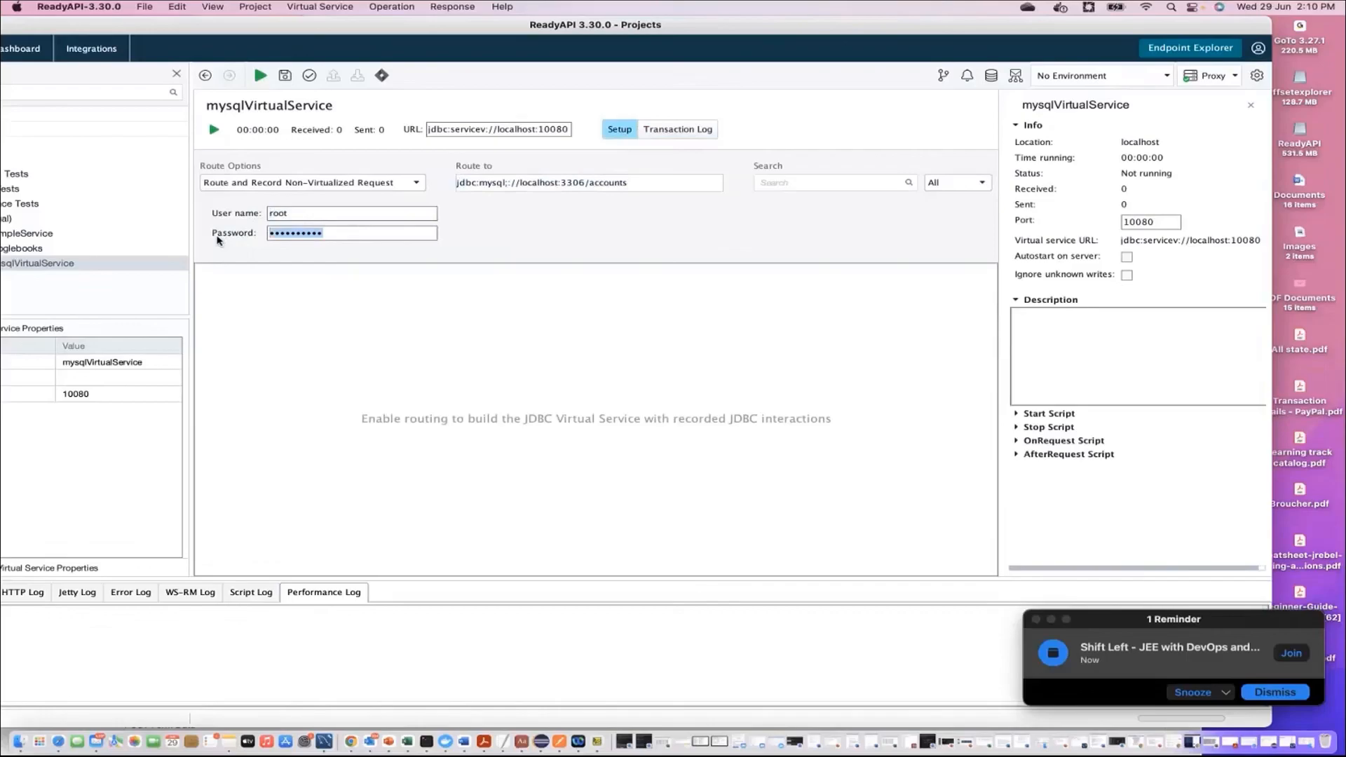